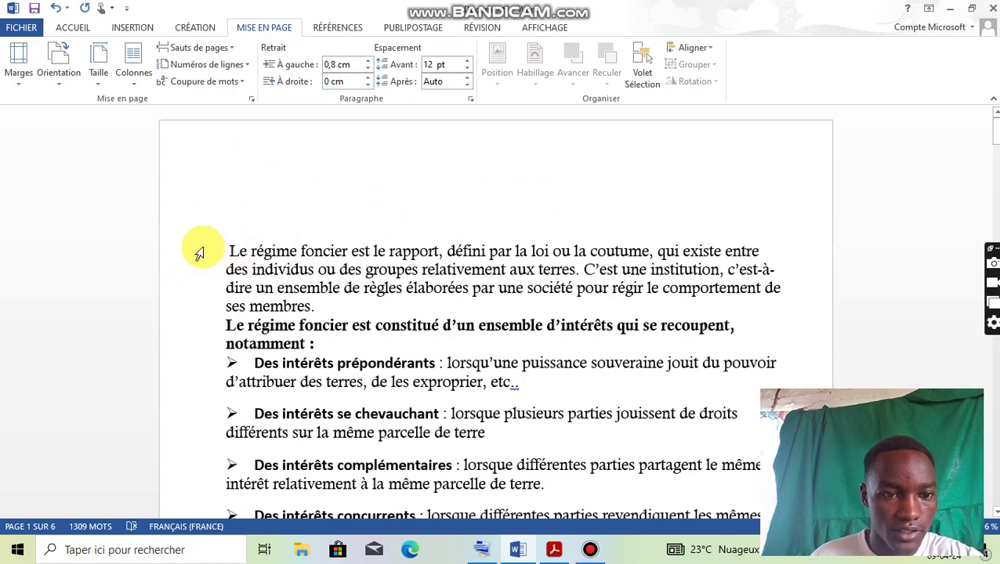
pyautogui.scroll(-3, 217, 243)
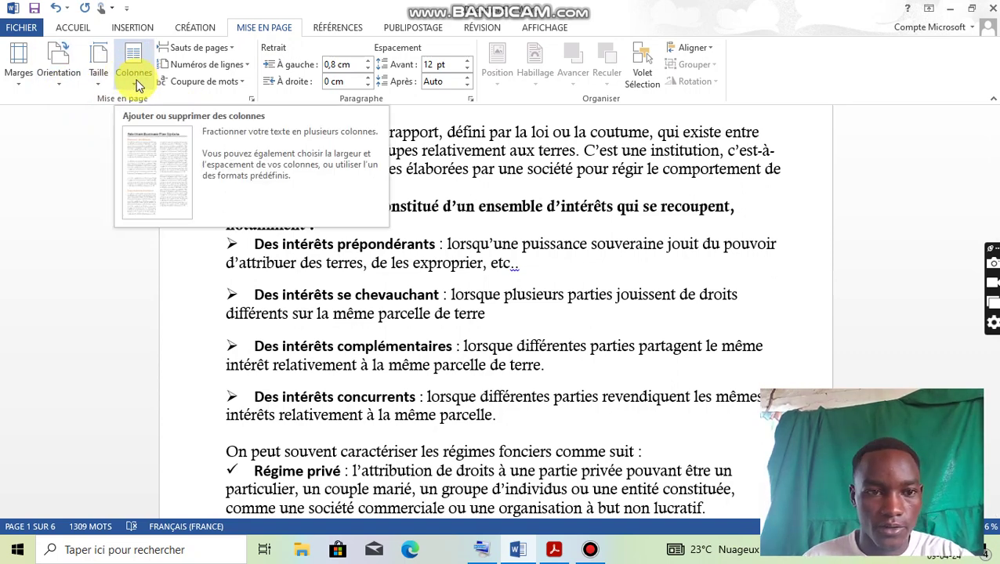
pyautogui.scroll(3, 272, 234)
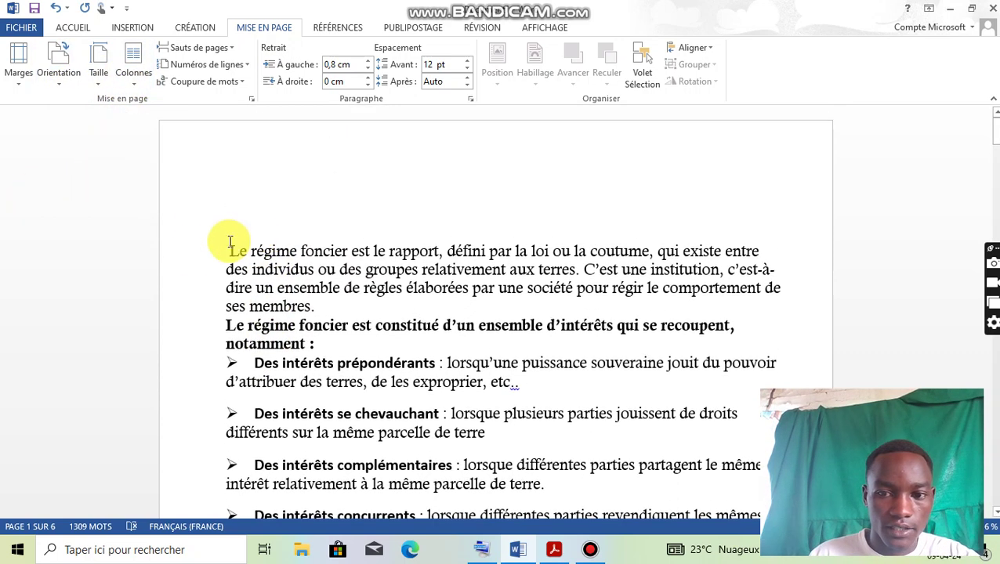
pyautogui.scroll(-1, 231, 259)
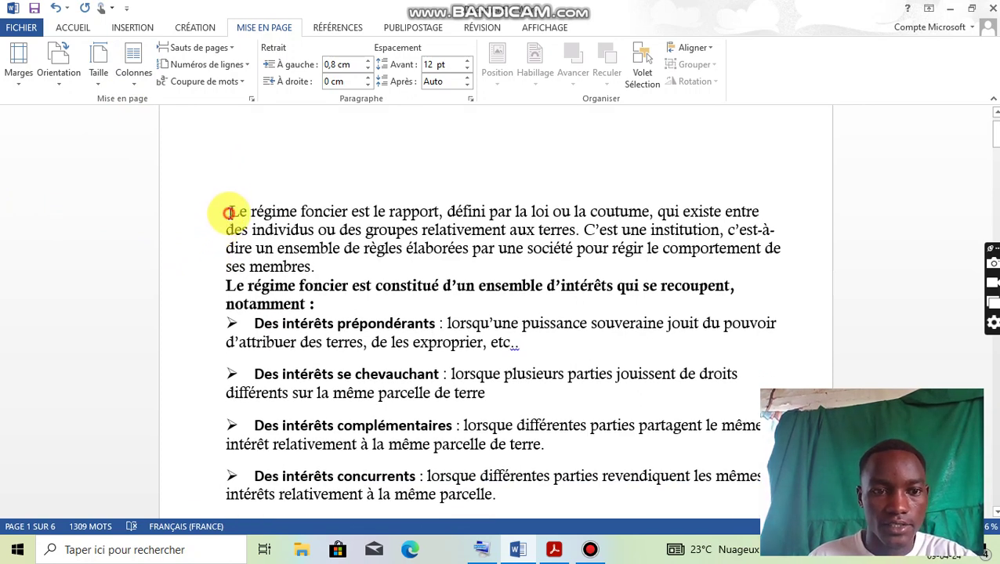
pyautogui.moveTo(227, 212); pyautogui.dragTo(272, 266)
pyautogui.click(394, 307)
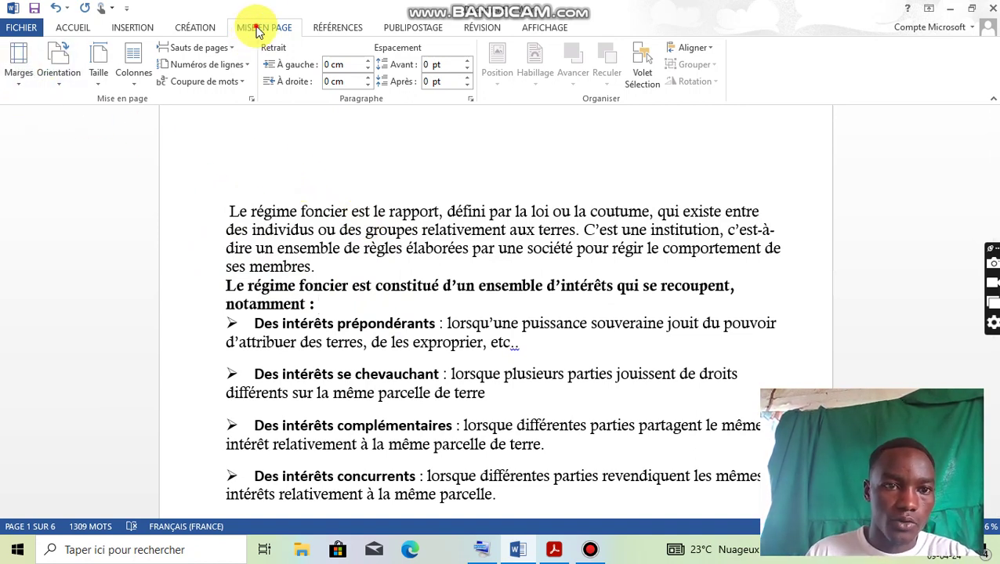
# Step: Apply the Étroites preset margins of 1,27 cm on all sides to the document and check the pages
pyautogui.click(19, 72)
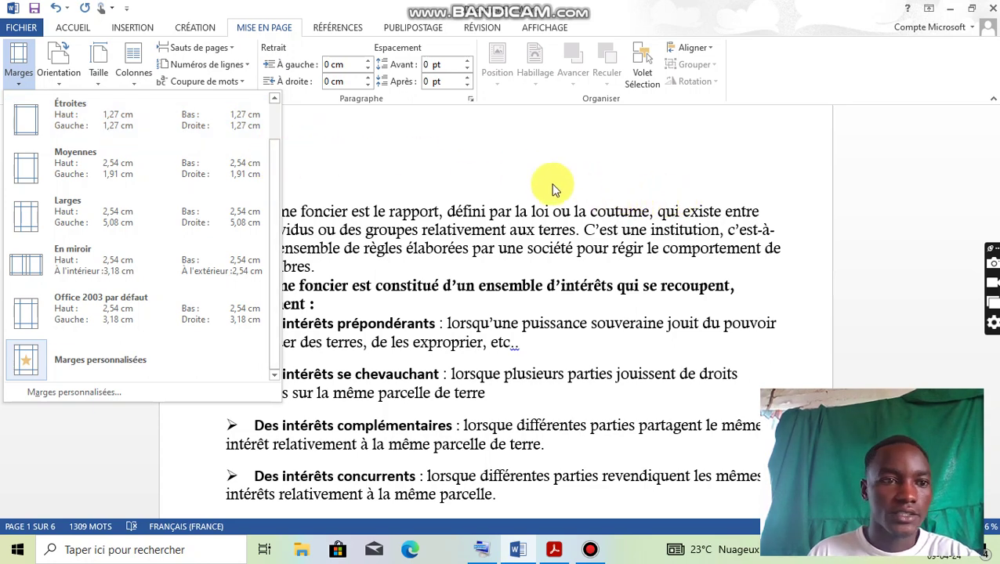
pyautogui.click(26, 126)
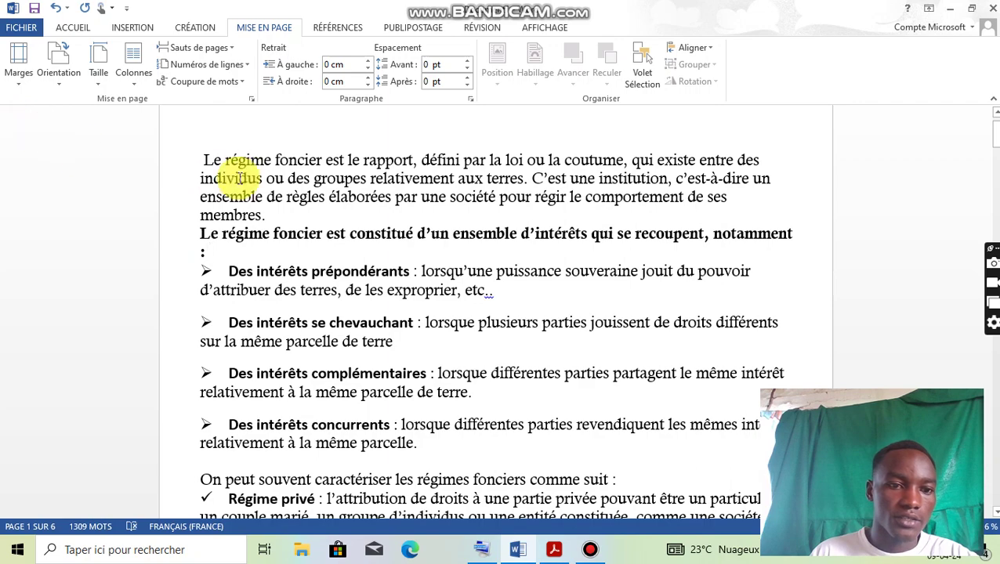
pyautogui.scroll(1, 264, 239)
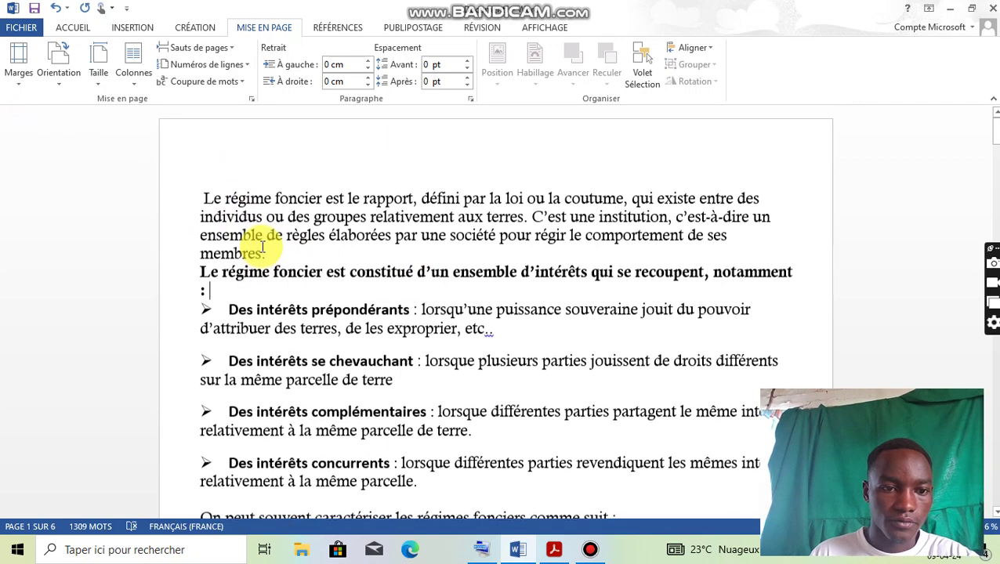
pyautogui.scroll(-10, 263, 235)
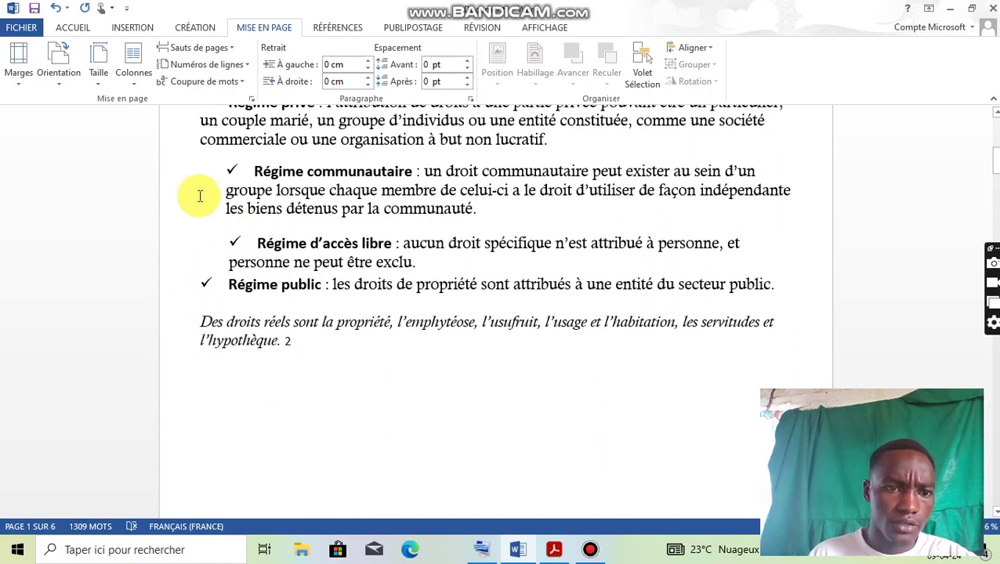
pyautogui.scroll(7, 198, 192)
pyautogui.scroll(5, 200, 195)
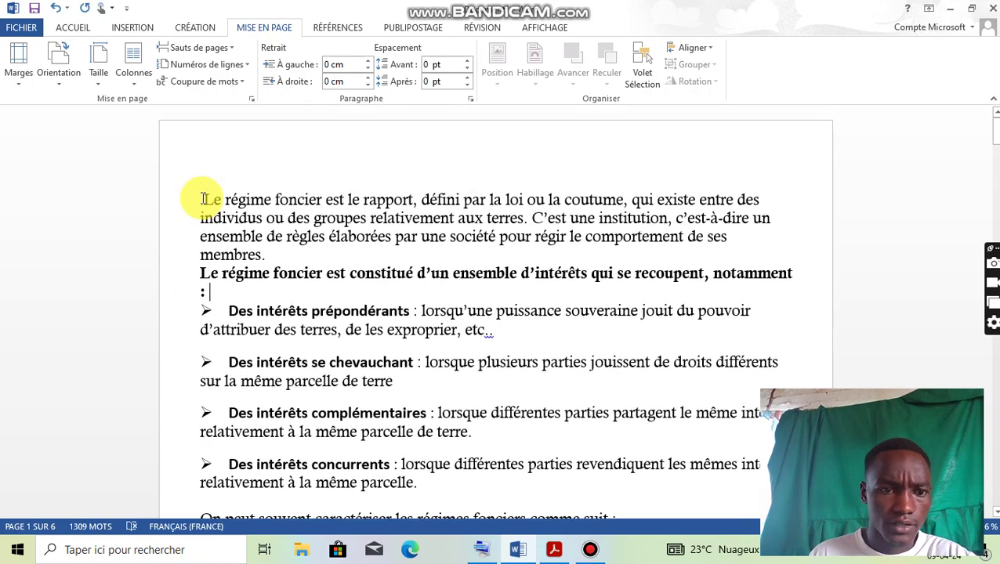
# Step: Apply the Moyennes preset margins, 2,54 cm top and bottom and 1,91 cm left and right, and review the pages
pyautogui.click(15, 69)
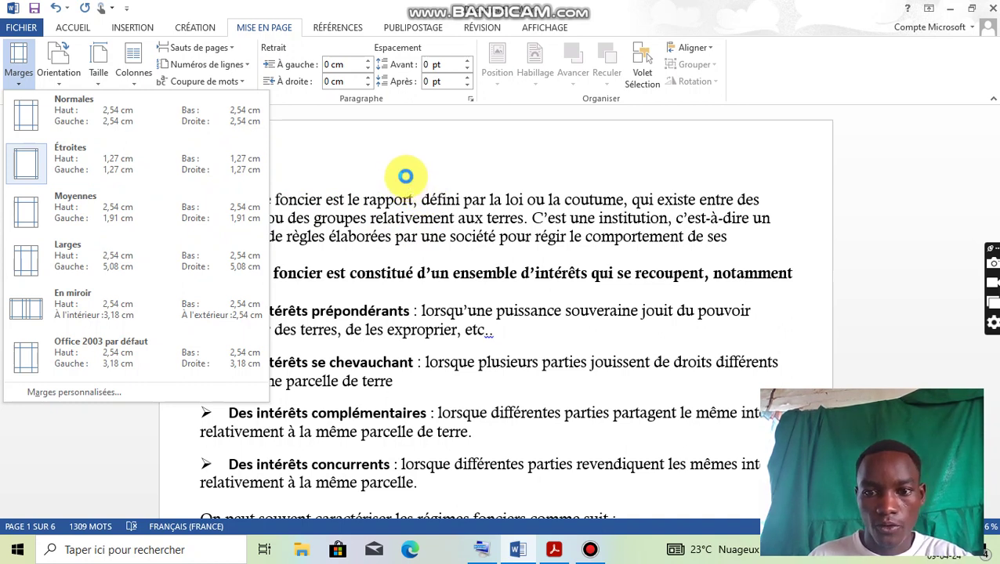
pyautogui.click(27, 216)
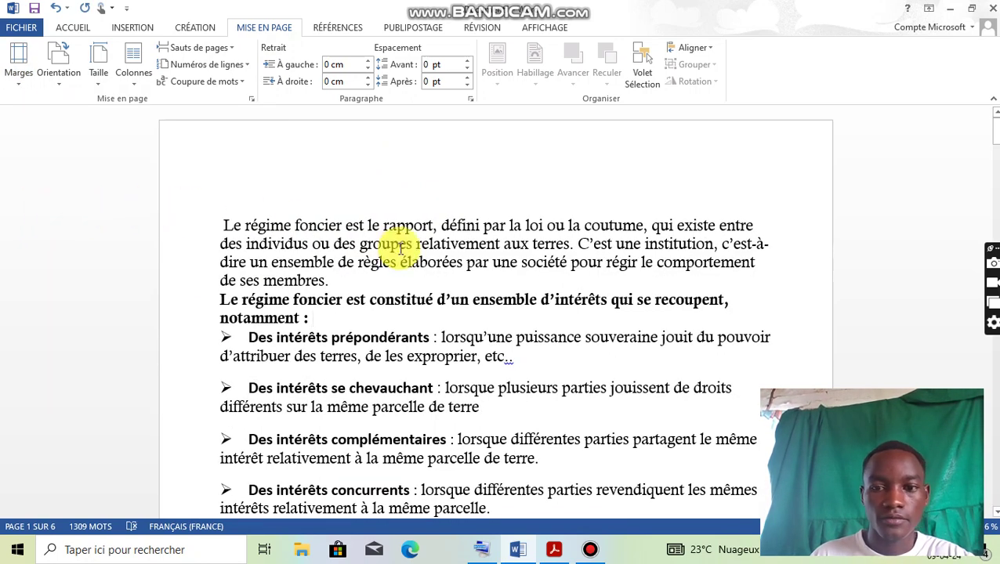
pyautogui.scroll(-1, 398, 252)
pyautogui.scroll(-2, 321, 249)
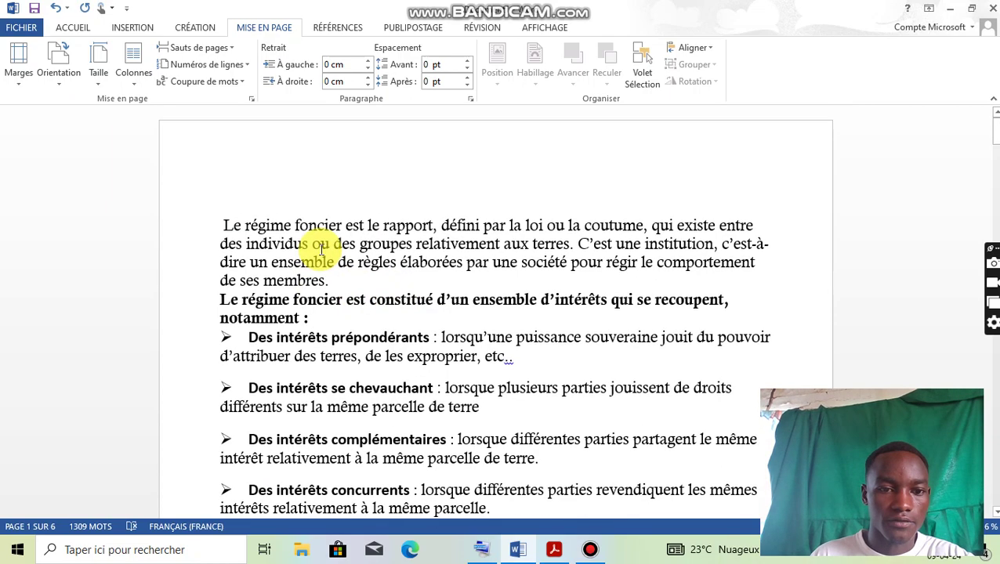
pyautogui.scroll(-15, 321, 249)
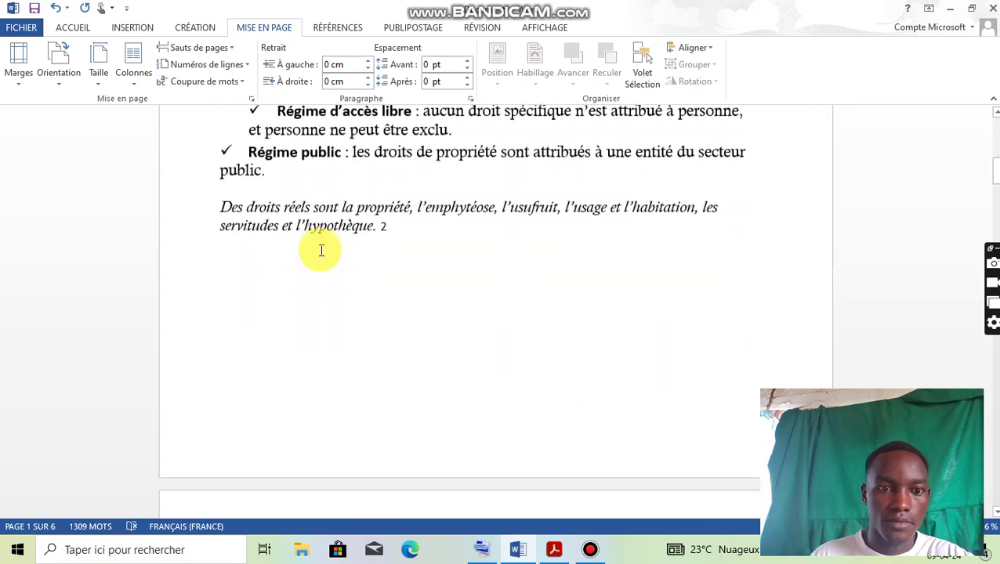
pyautogui.scroll(-10, 320, 254)
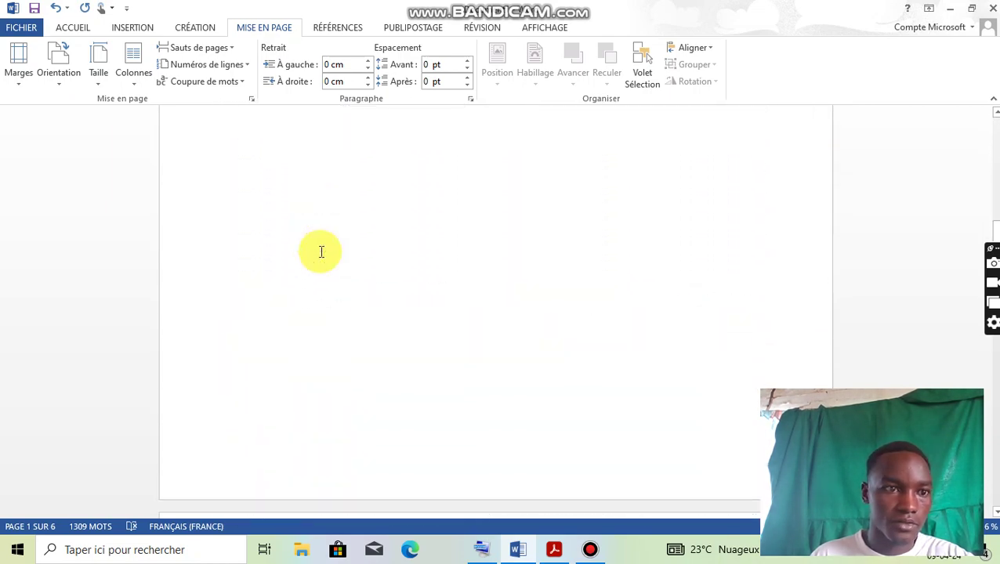
pyautogui.scroll(5, 320, 253)
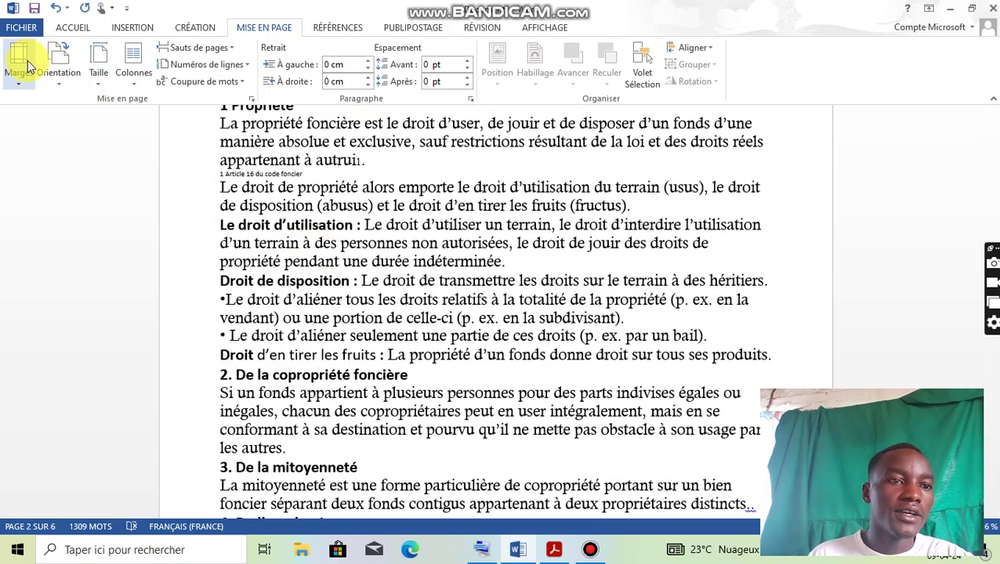
pyautogui.click(23, 67)
pyautogui.click(411, 215)
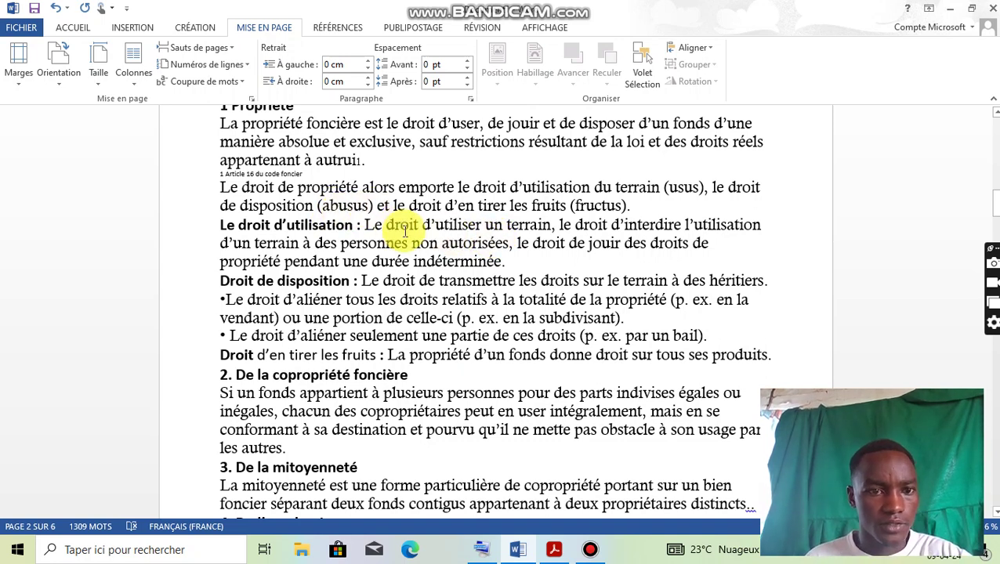
# Step: Switch the document's page orientation to Paysage and look through the reflowed pages
pyautogui.click(64, 60)
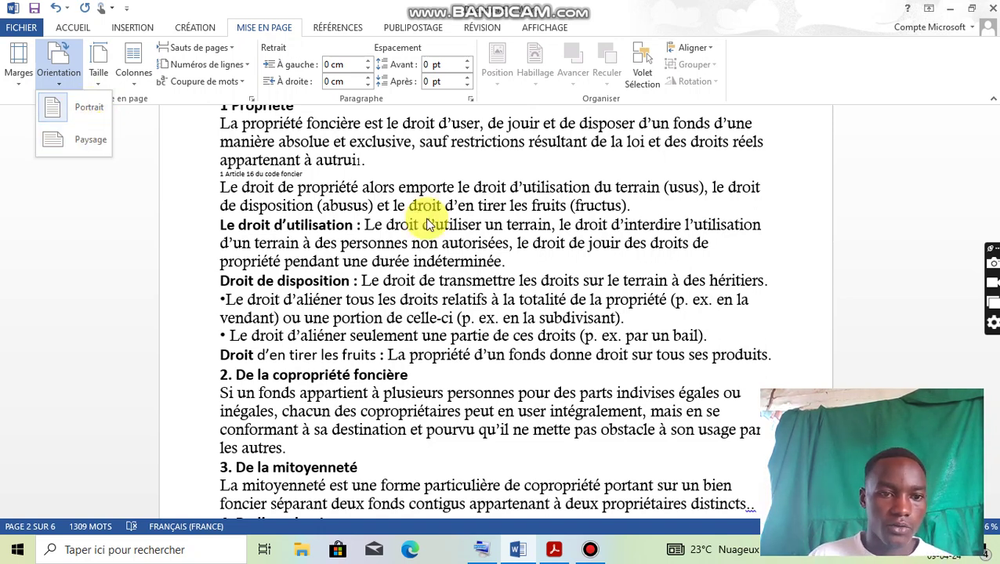
pyautogui.scroll(5, 303, 247)
pyautogui.scroll(-8, 301, 245)
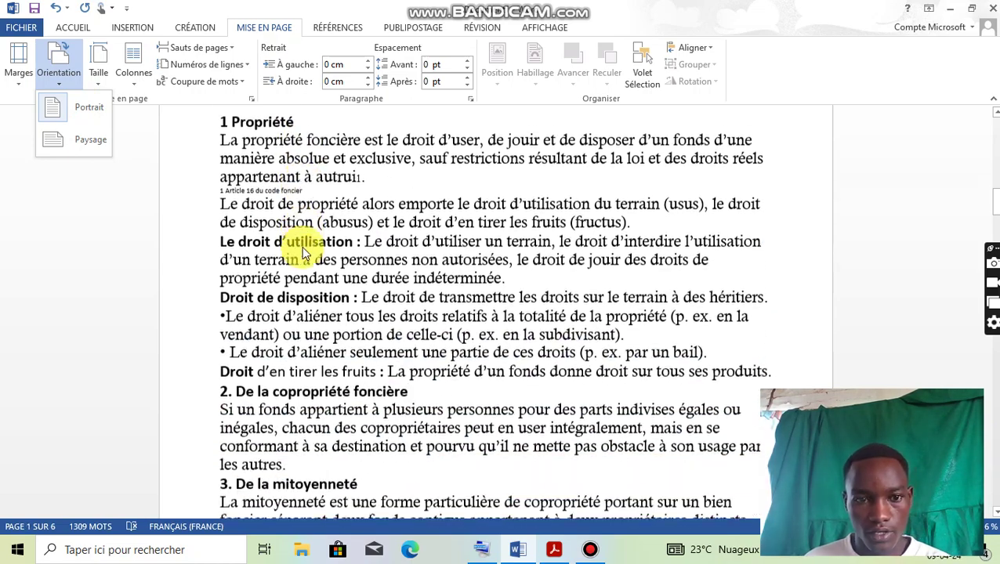
pyautogui.scroll(-5, 243, 248)
pyautogui.scroll(9, 241, 255)
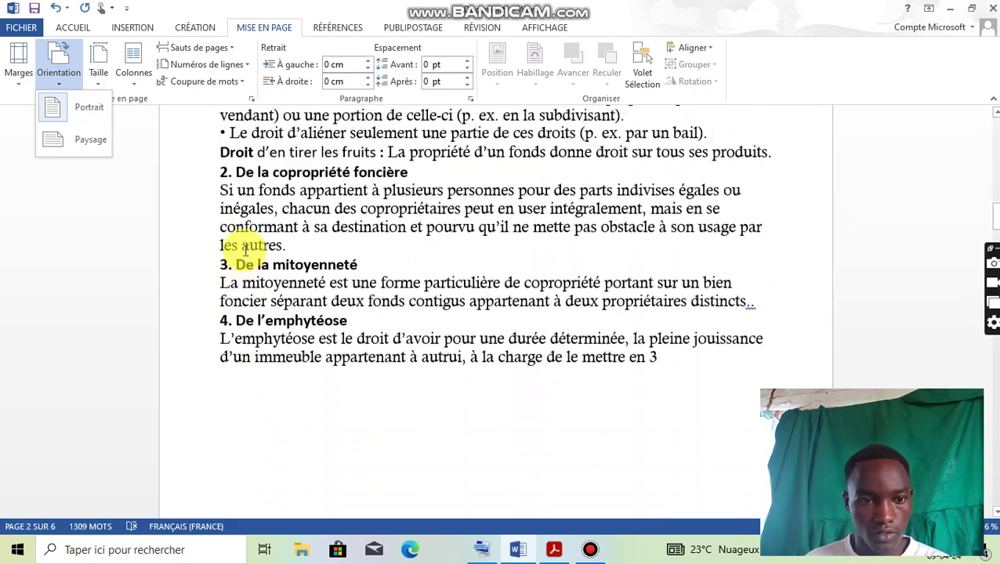
pyautogui.scroll(10, 235, 273)
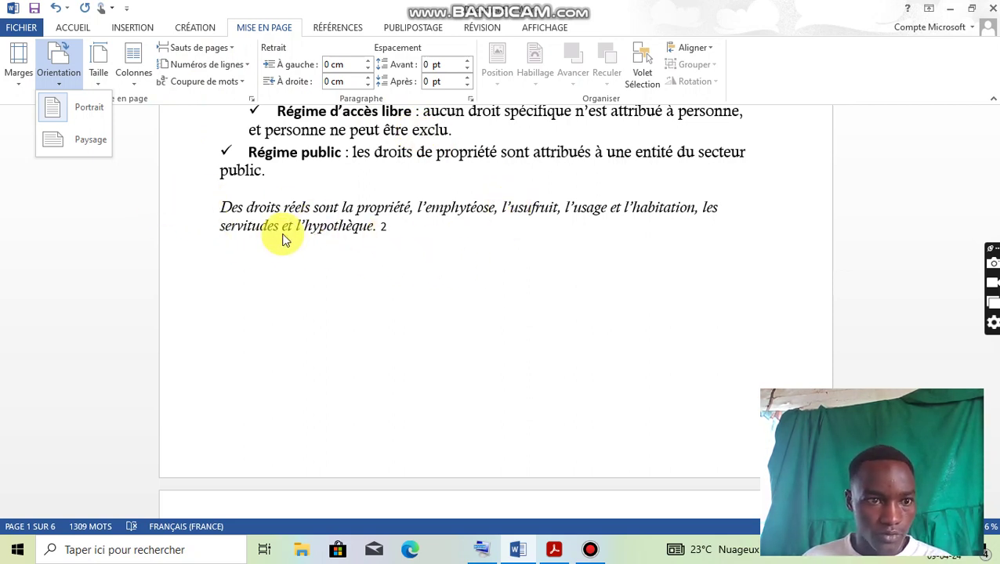
pyautogui.click(88, 146)
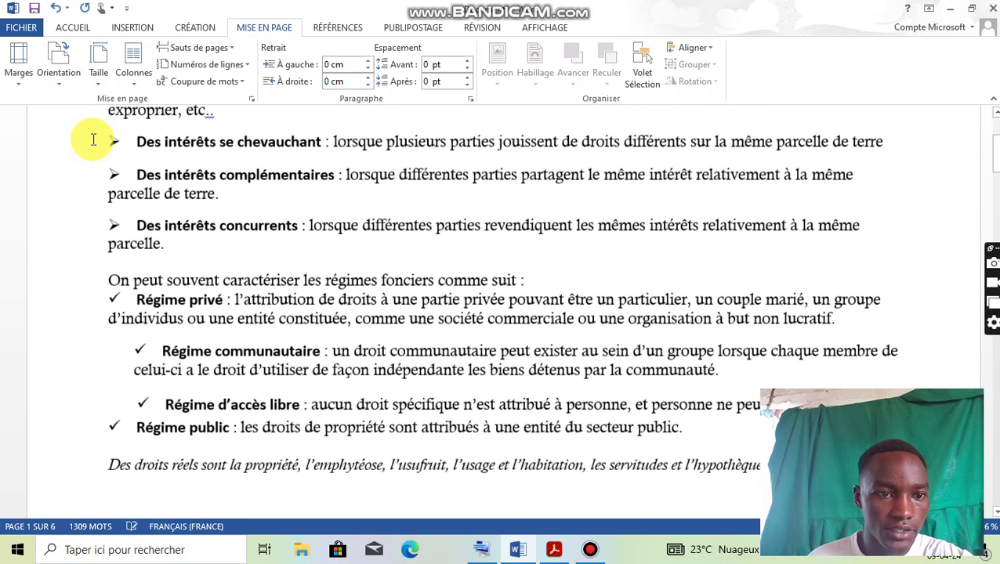
pyautogui.scroll(-10, 377, 268)
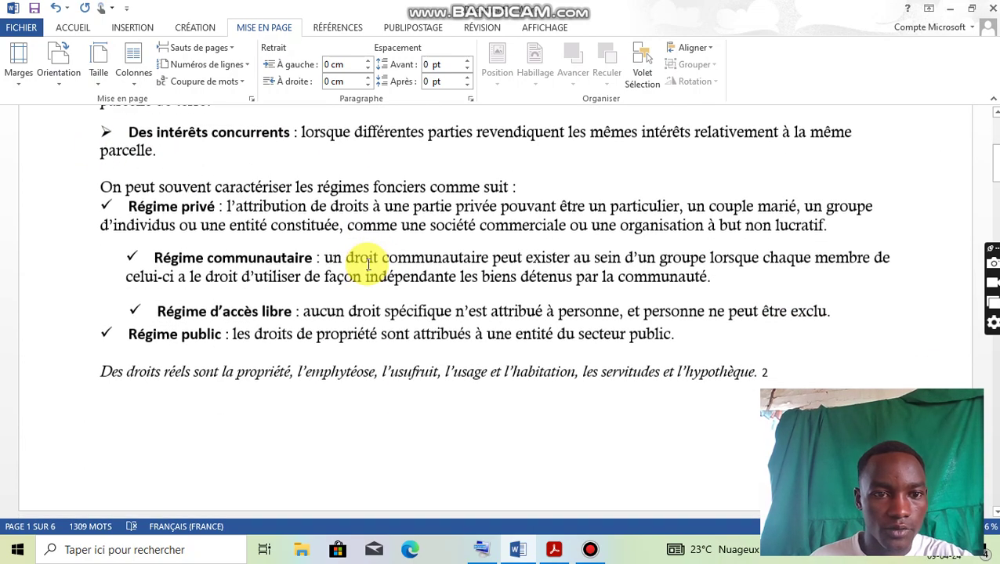
pyautogui.scroll(-7, 503, 326)
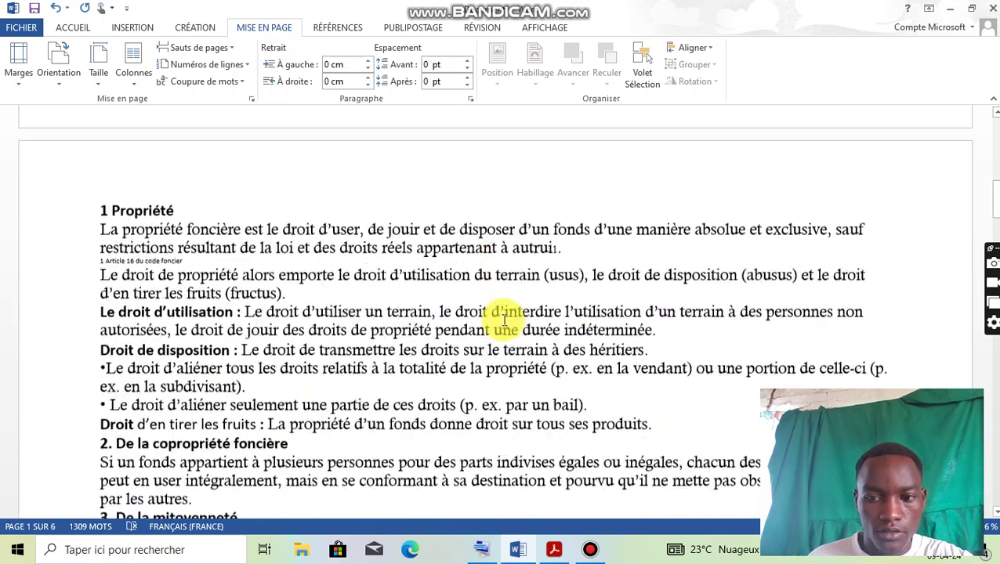
pyautogui.scroll(20, 504, 321)
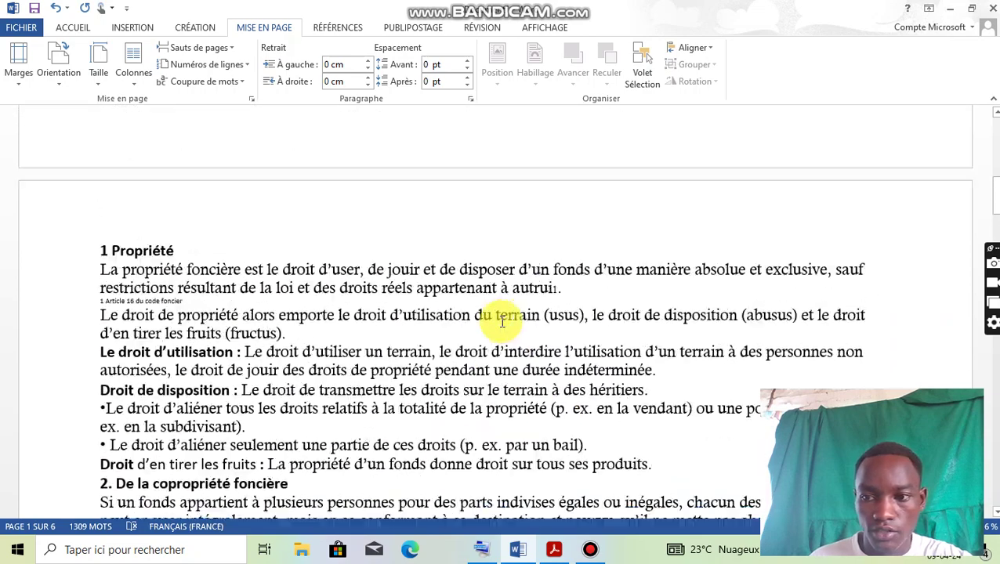
pyautogui.scroll(3, 501, 323)
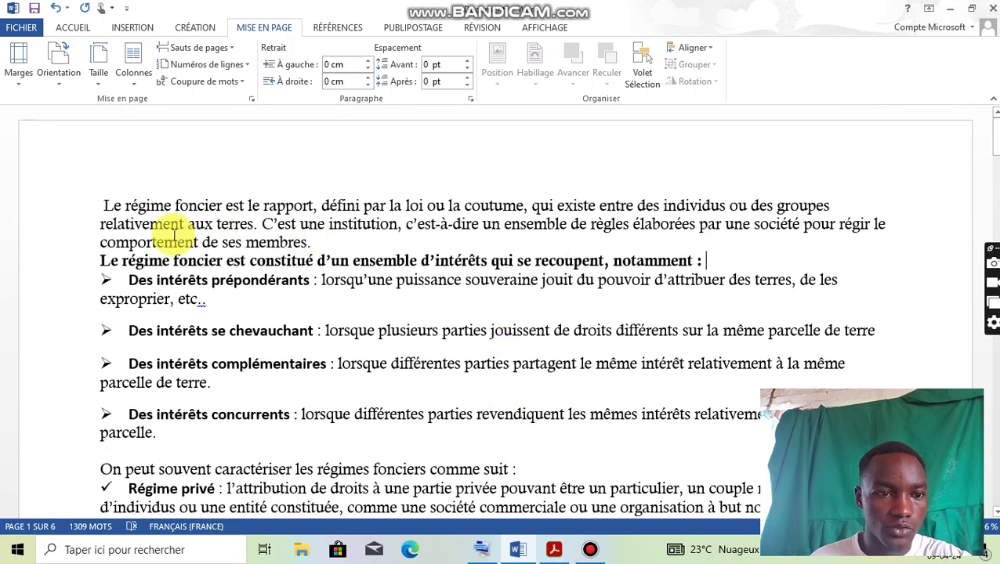
pyautogui.click(888, 251)
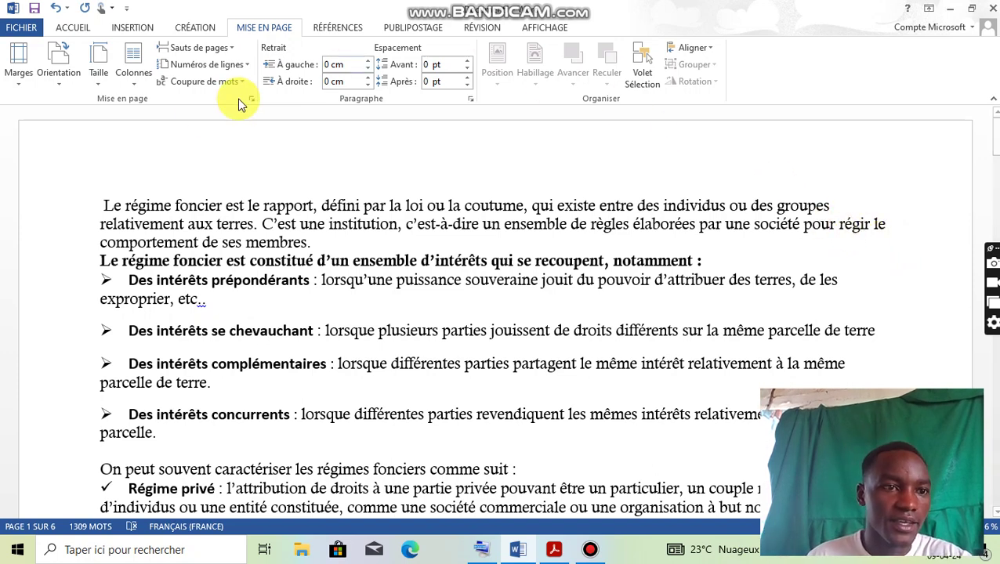
# Step: Set the paper size to A4 (21 cm x 29,7 cm) and check the pages
pyautogui.click(100, 73)
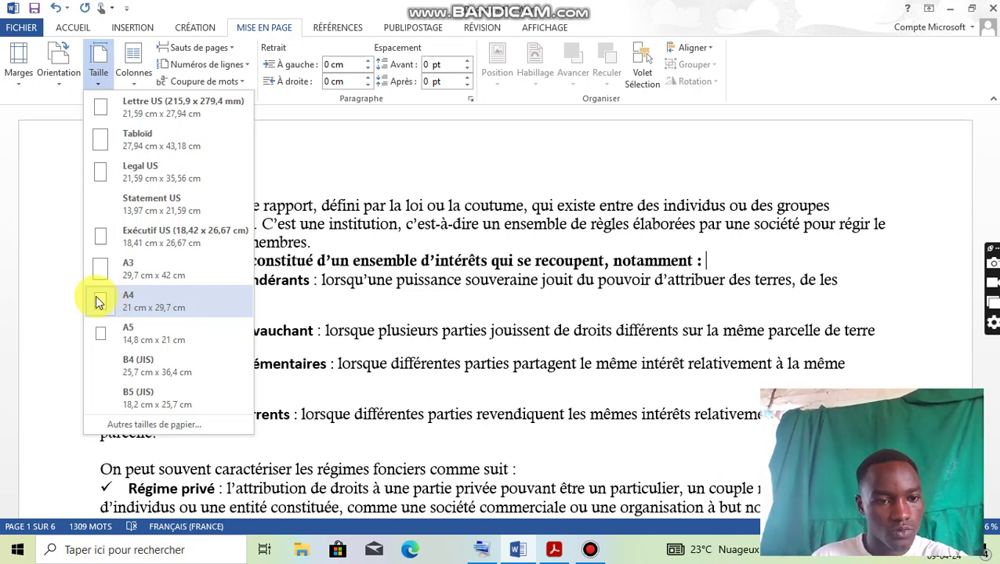
pyautogui.click(149, 300)
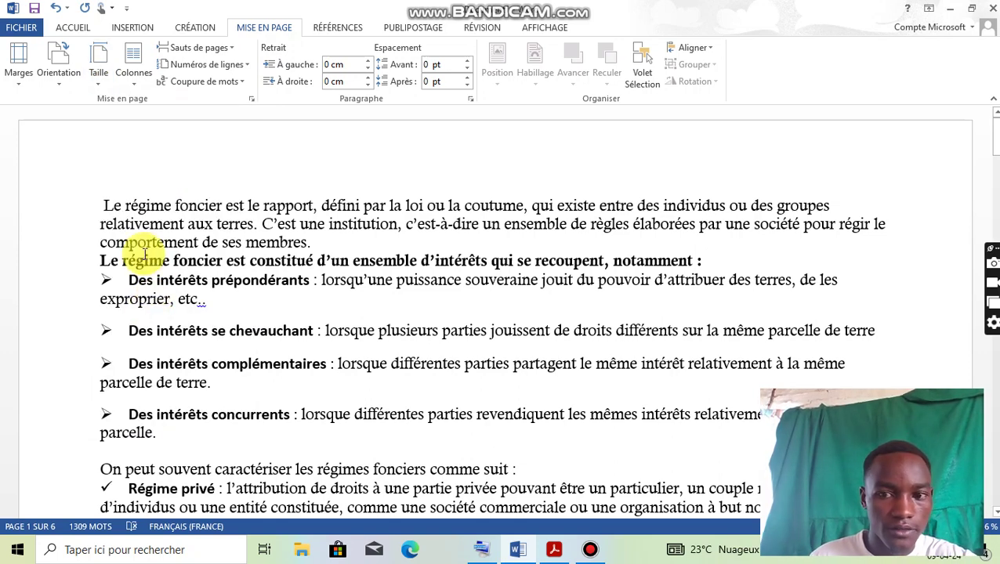
pyautogui.scroll(-15, 214, 235)
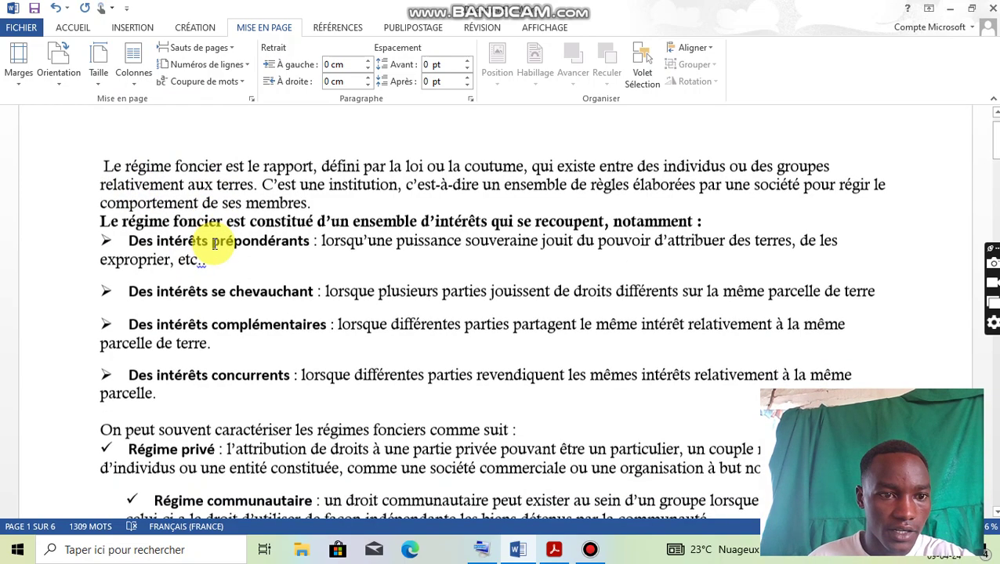
pyautogui.scroll(15, 216, 247)
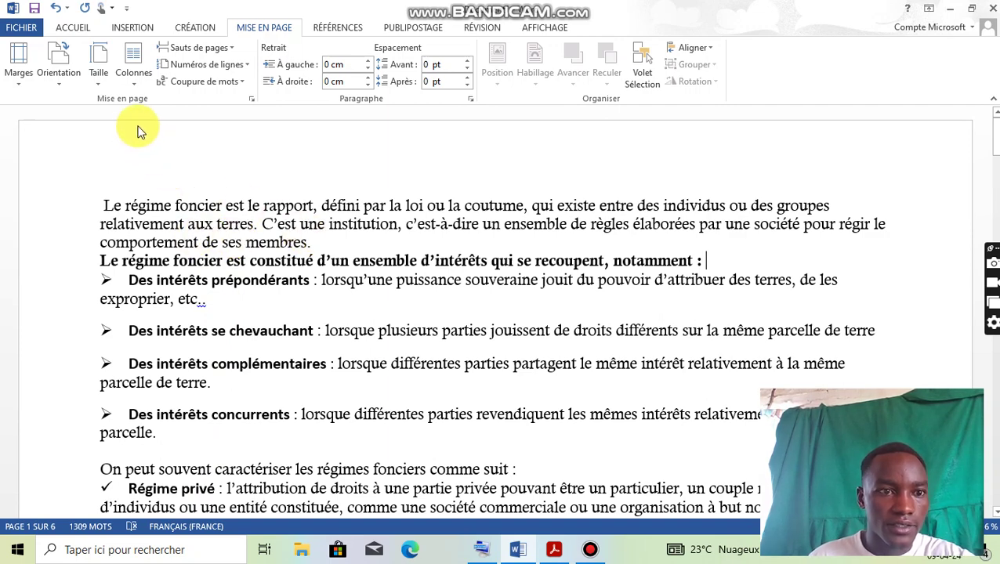
pyautogui.scroll(-5, 335, 257)
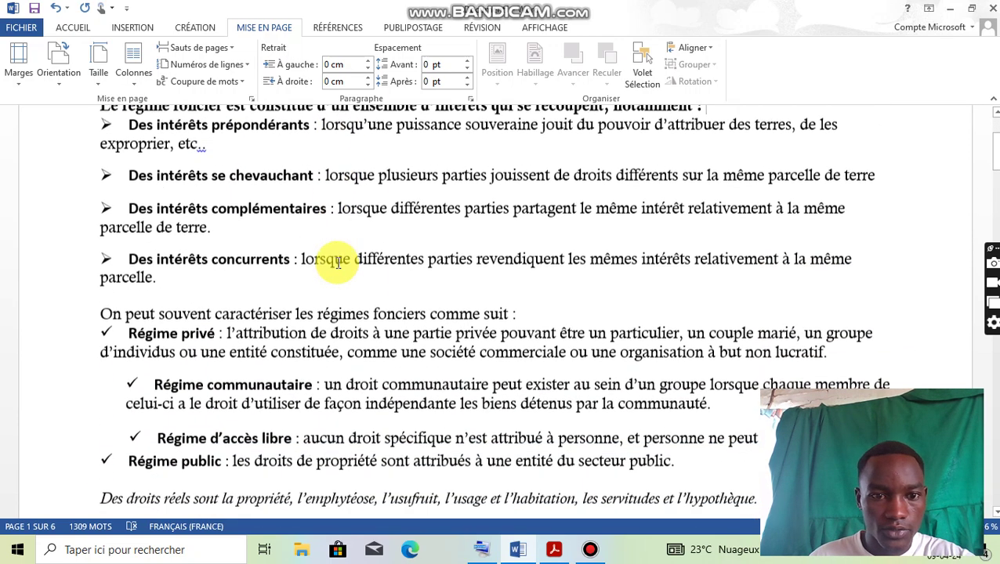
pyautogui.scroll(-5, 338, 263)
pyautogui.scroll(10, 335, 261)
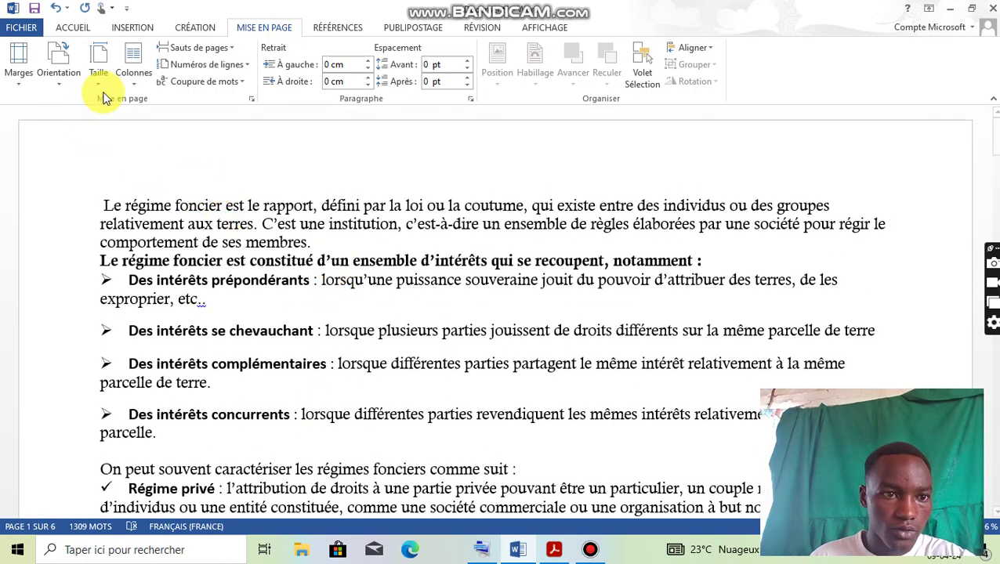
pyautogui.click(131, 79)
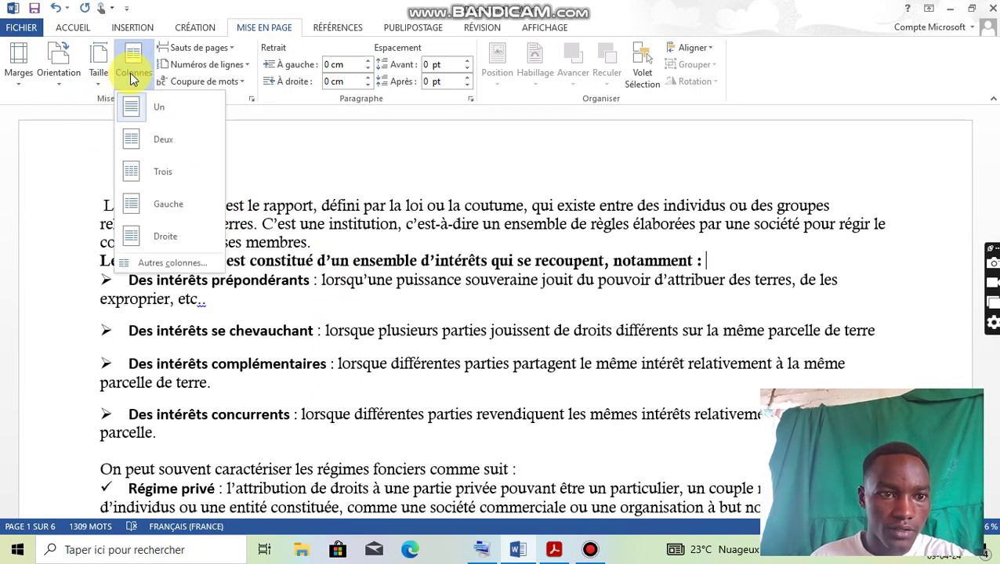
pyautogui.click(345, 207)
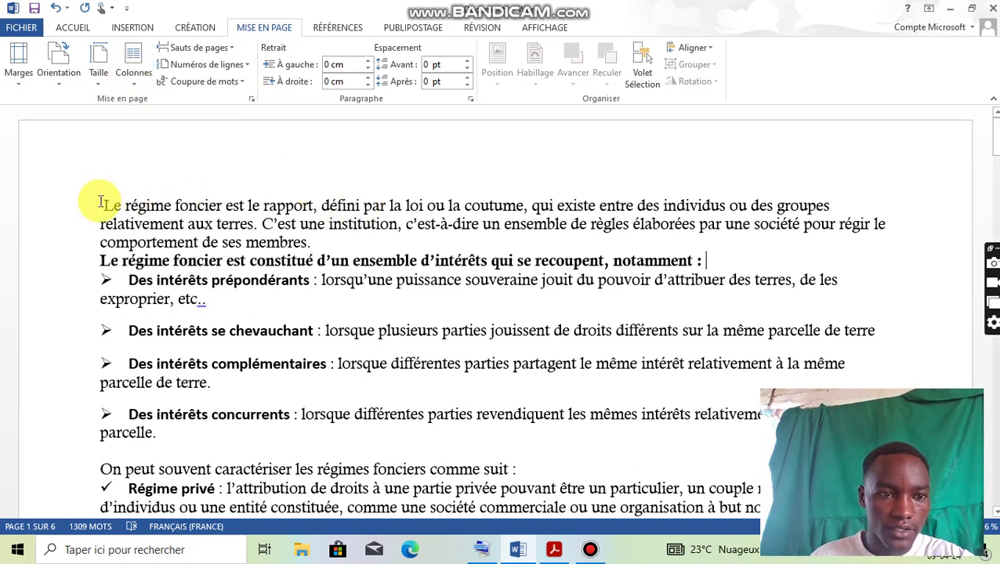
pyautogui.moveTo(100, 203); pyautogui.dragTo(443, 241)
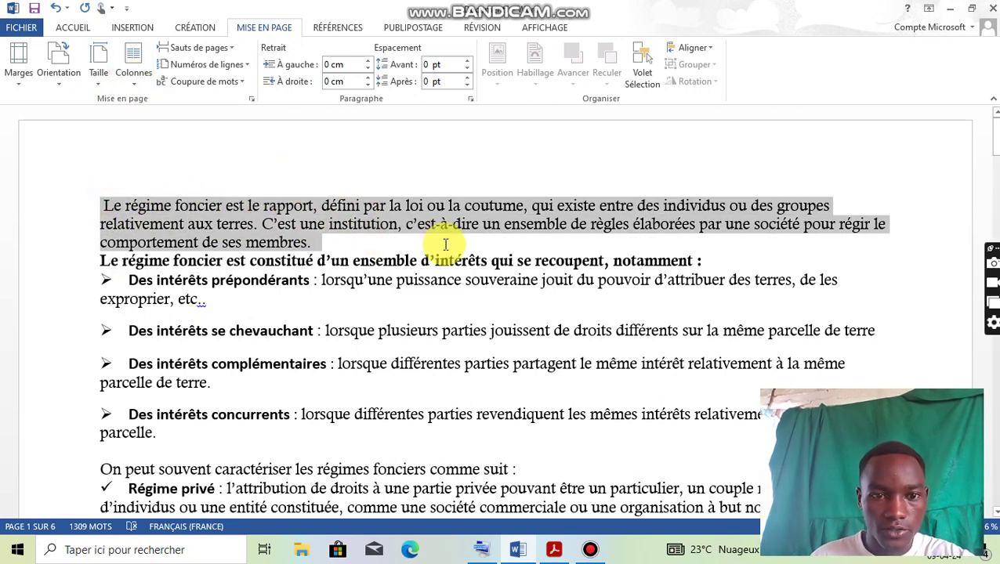
pyautogui.click(327, 165)
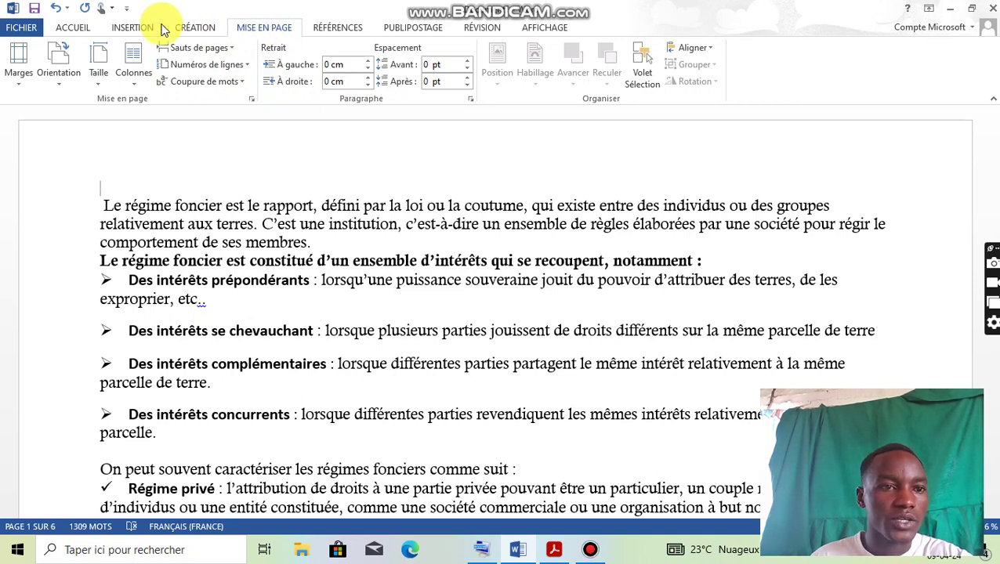
# Step: Lay out the document text in two columns with the Deux preset and check the reflowed pages
pyautogui.click(133, 63)
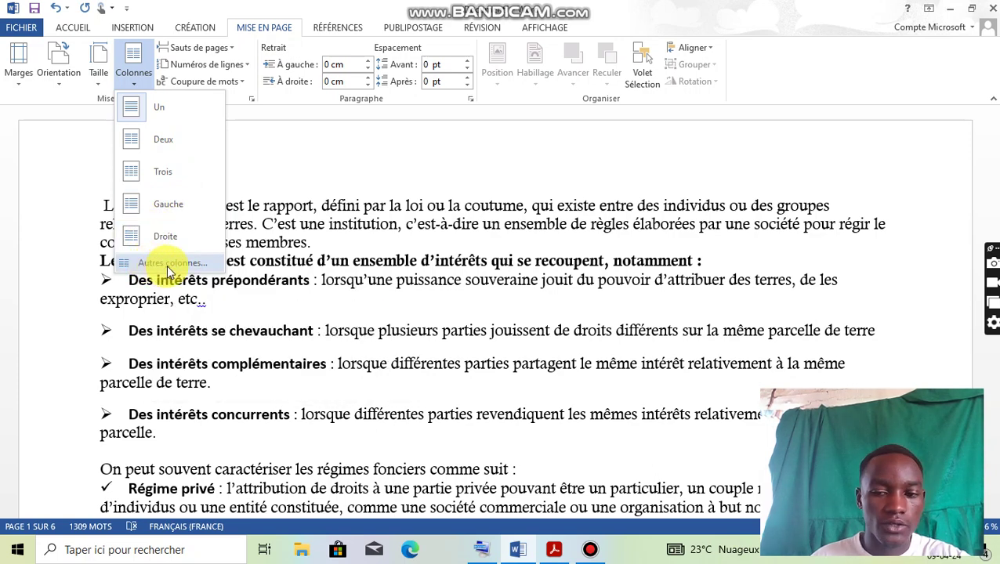
pyautogui.click(163, 141)
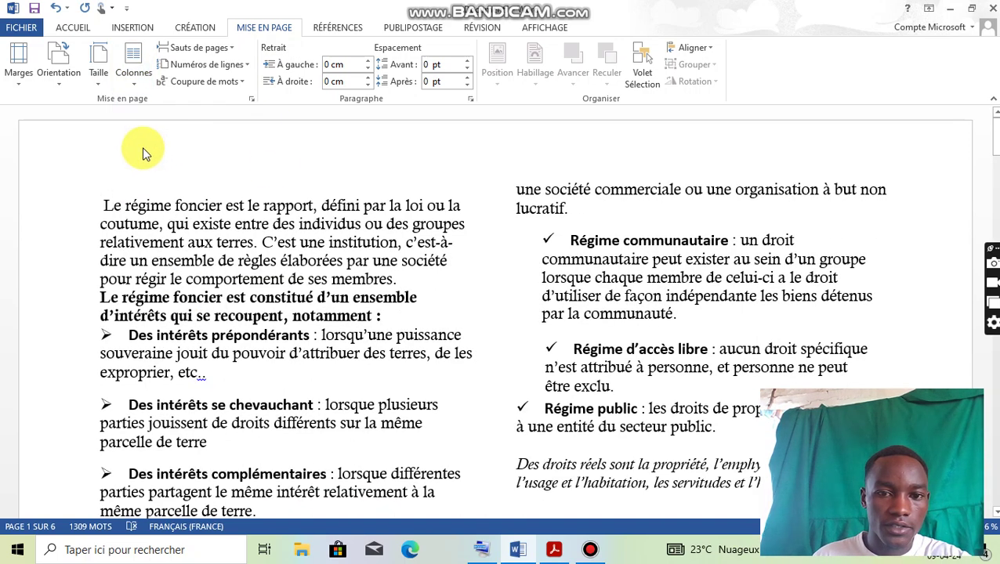
pyautogui.scroll(-10, 378, 249)
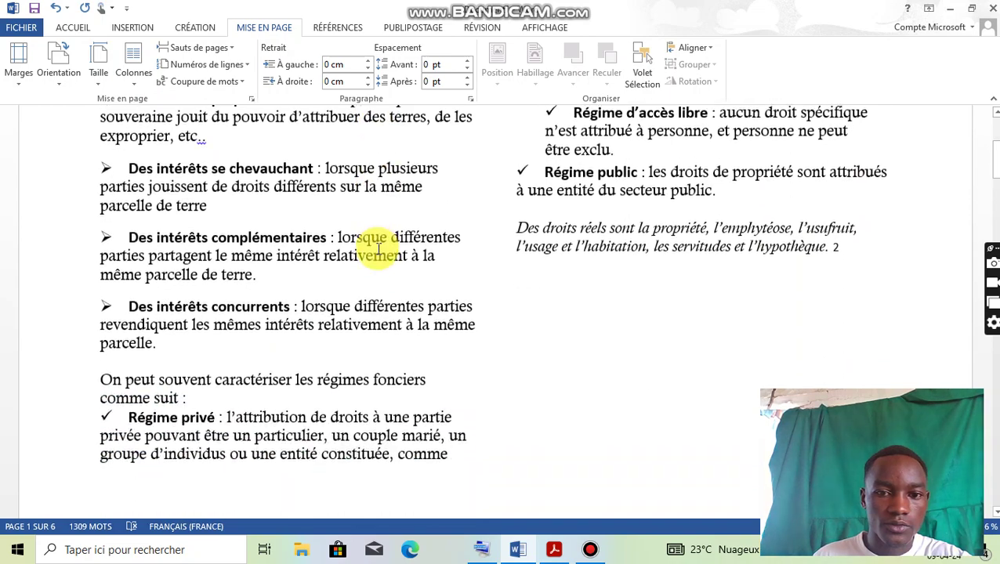
pyautogui.scroll(-5, 379, 249)
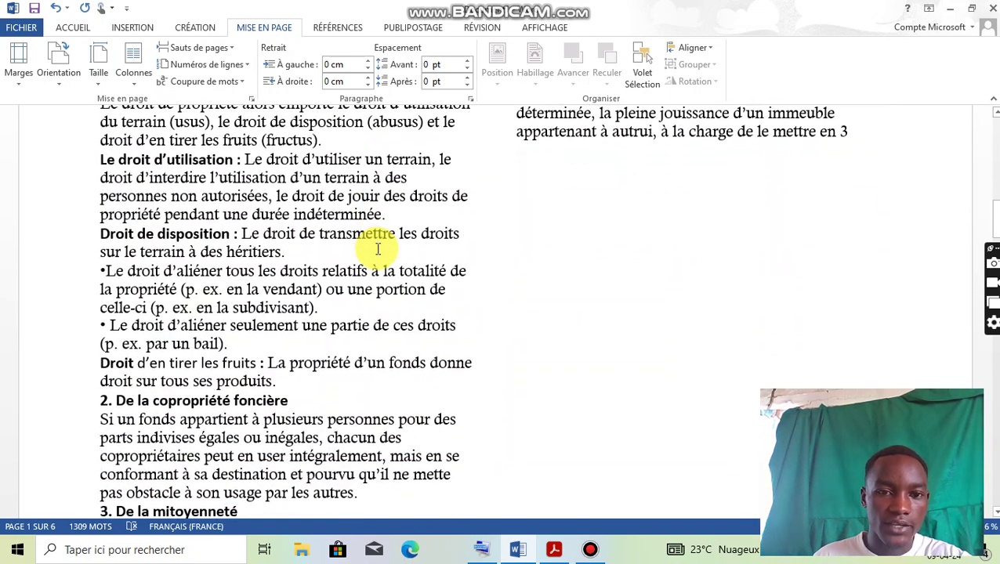
pyautogui.scroll(10, 378, 249)
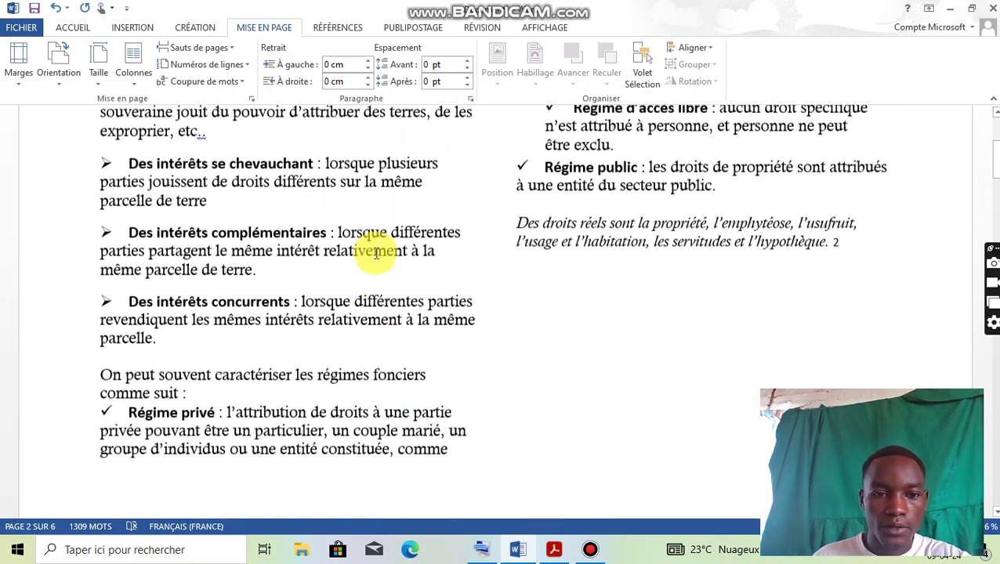
pyautogui.scroll(3, 377, 253)
pyautogui.scroll(-6, 376, 253)
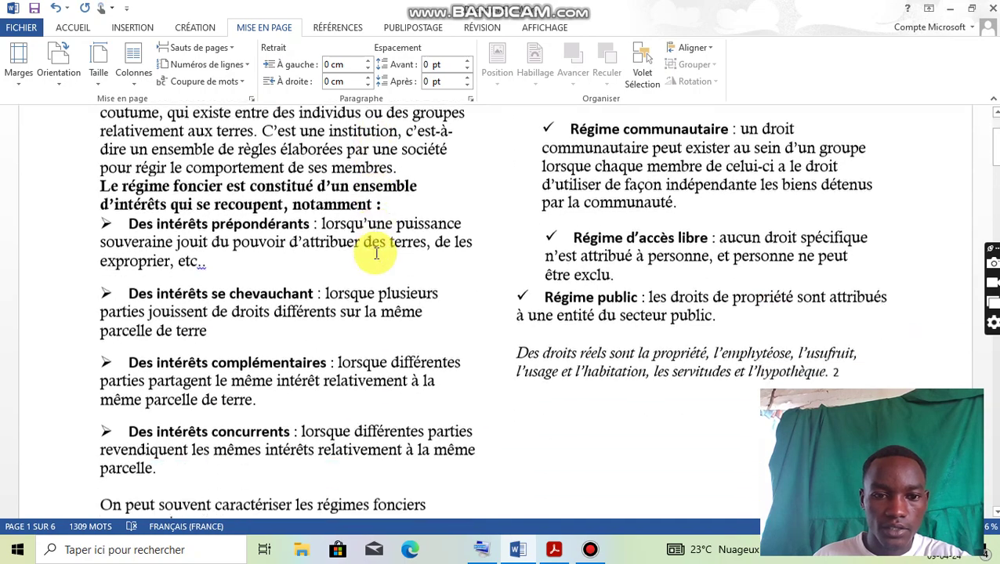
pyautogui.scroll(6, 376, 254)
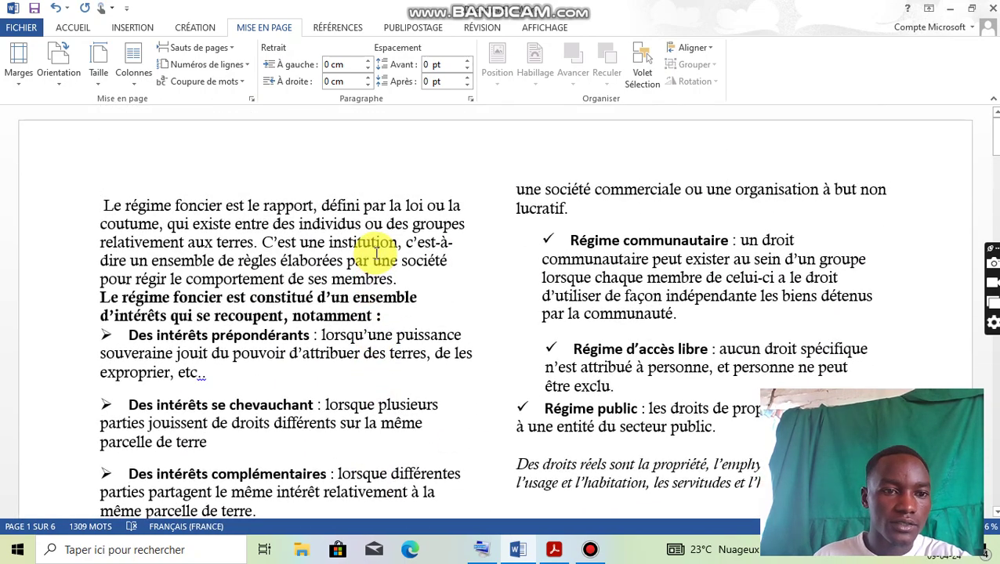
# Step: Switch the document to the Trois three-column preset and look through the pages
pyautogui.click(130, 83)
pyautogui.click(163, 171)
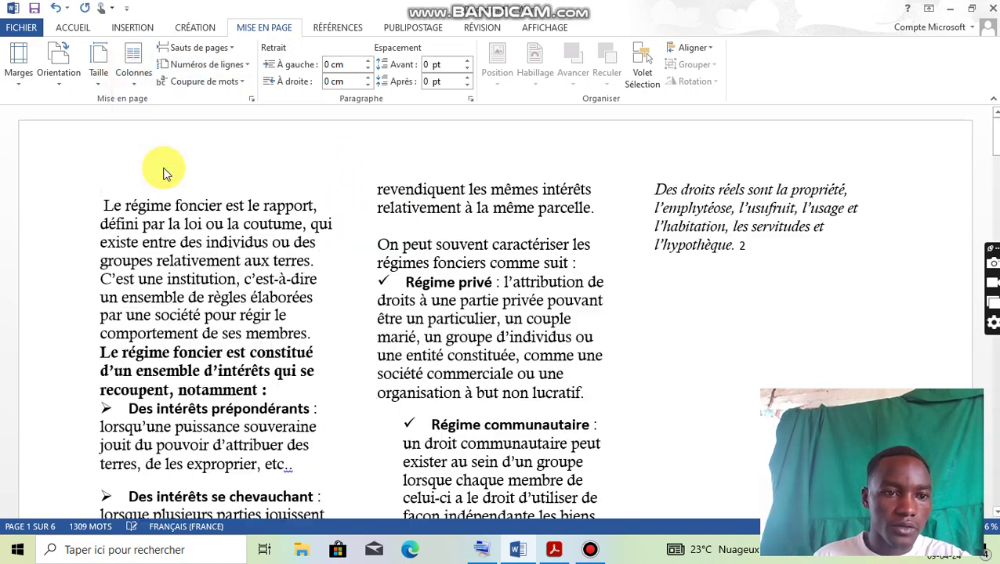
pyautogui.scroll(-13, 453, 223)
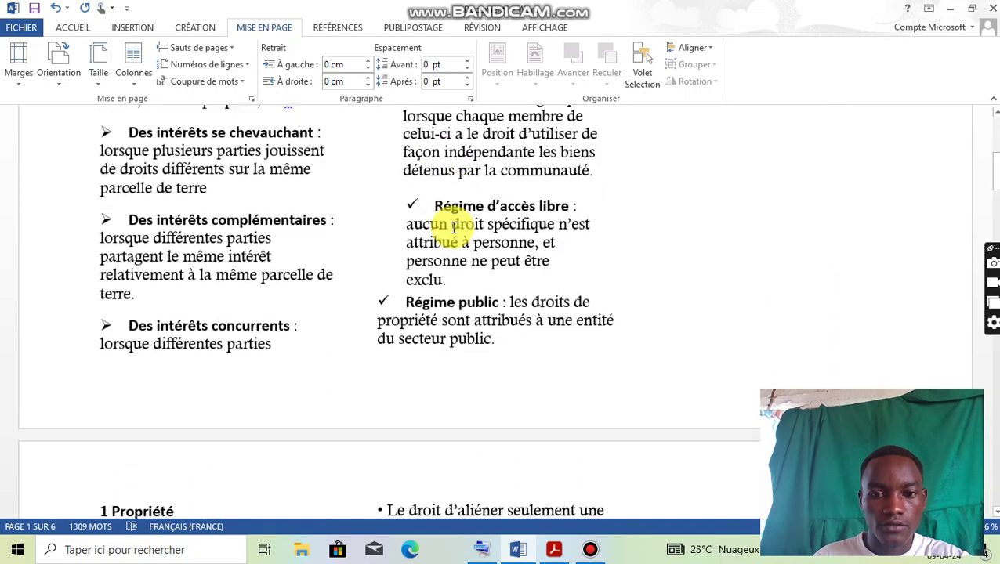
pyautogui.scroll(3, 453, 227)
pyautogui.scroll(-12, 453, 227)
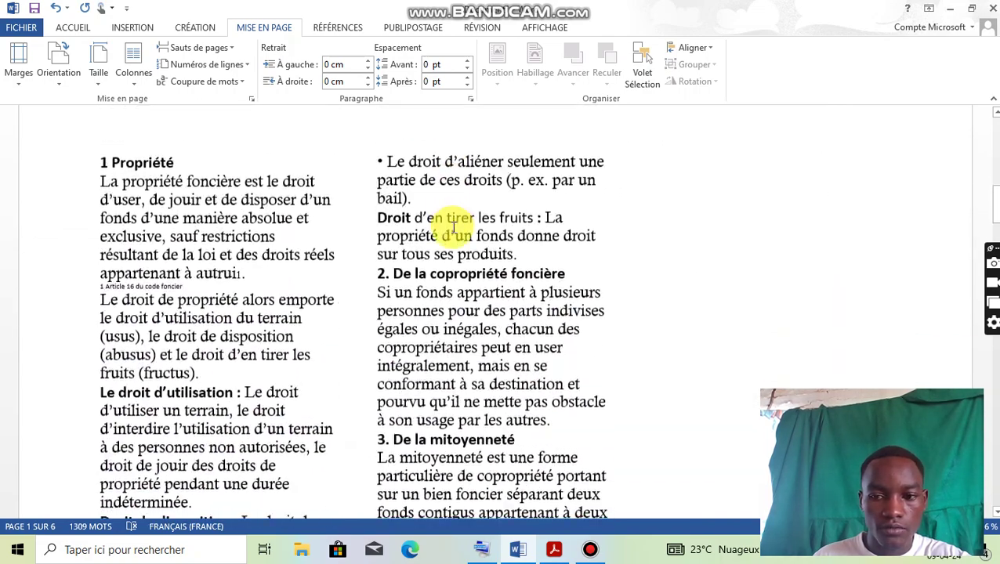
pyautogui.scroll(-6, 453, 227)
pyautogui.scroll(8, 453, 227)
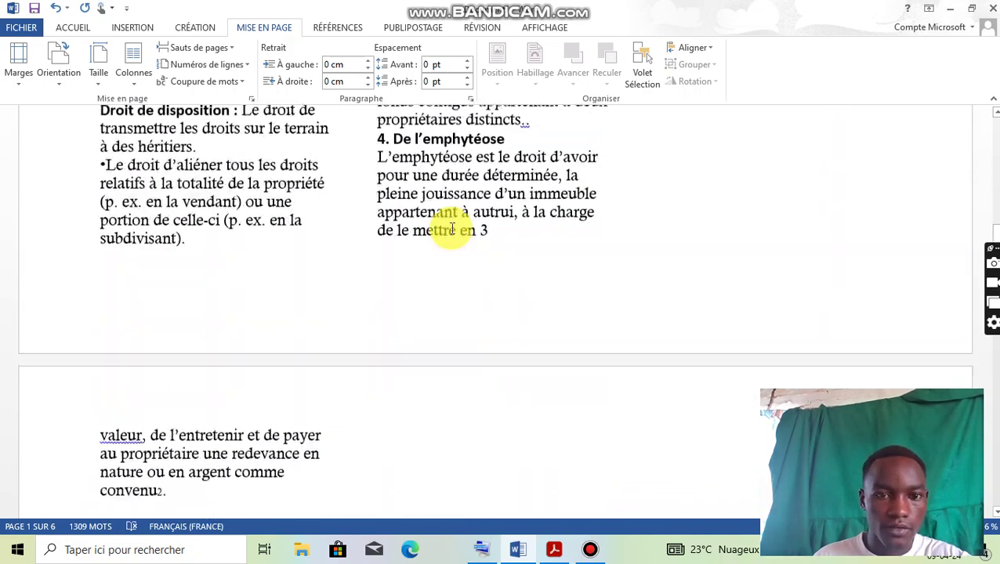
pyautogui.scroll(20, 452, 228)
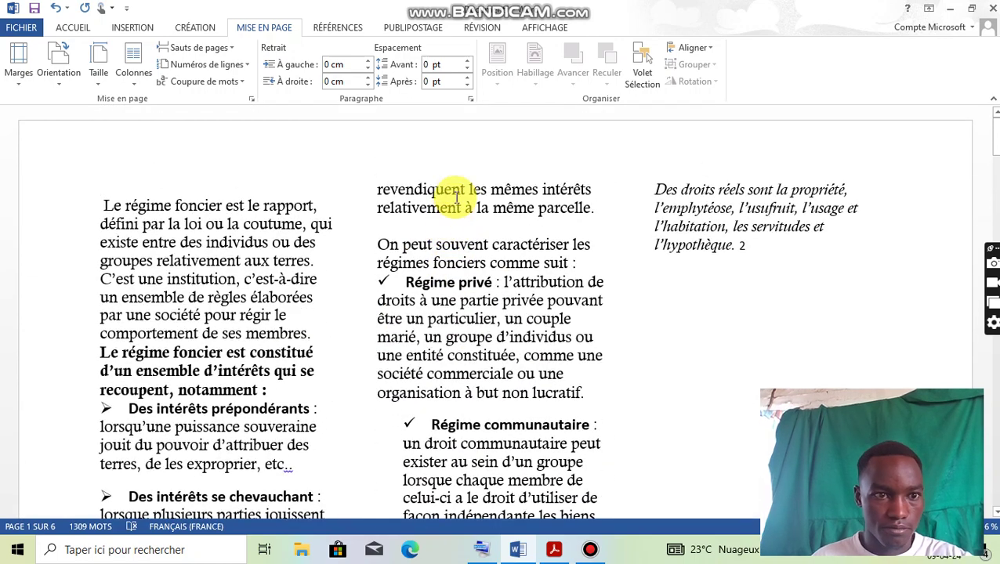
# Step: Apply the Gauche column preset, with the narrower column on the left, and check the first page
pyautogui.click(133, 75)
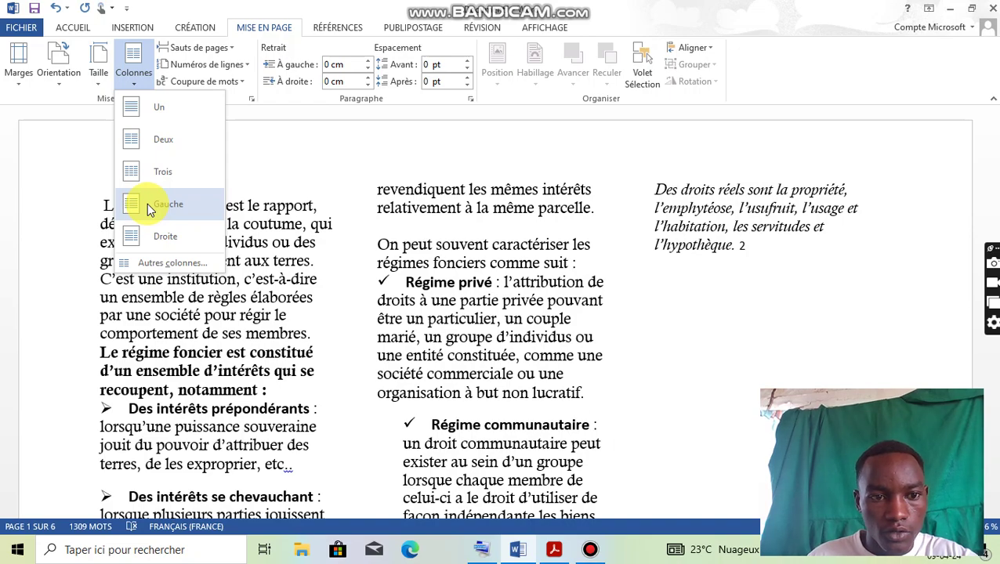
pyautogui.click(146, 203)
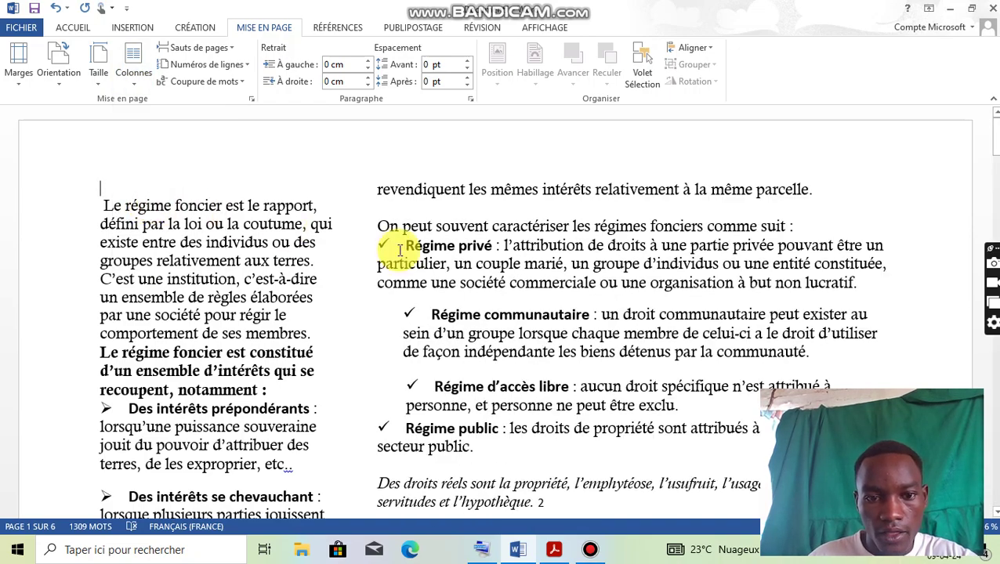
pyautogui.scroll(-2, 384, 235)
pyautogui.scroll(-5, 399, 255)
pyautogui.scroll(5, 361, 228)
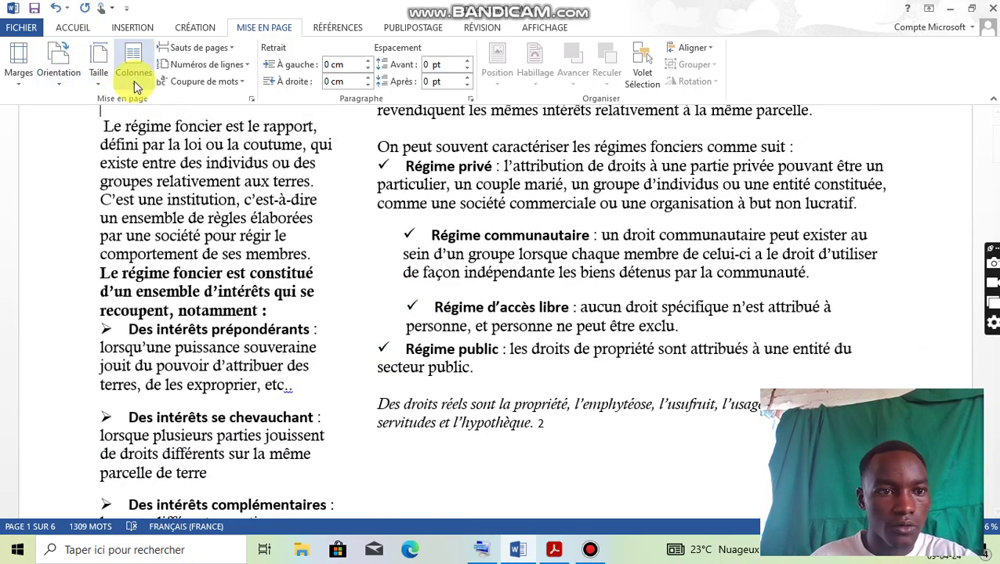
# Step: Apply the Droite column preset, with the narrower column on the right, and review the pages
pyautogui.click(133, 78)
pyautogui.click(163, 235)
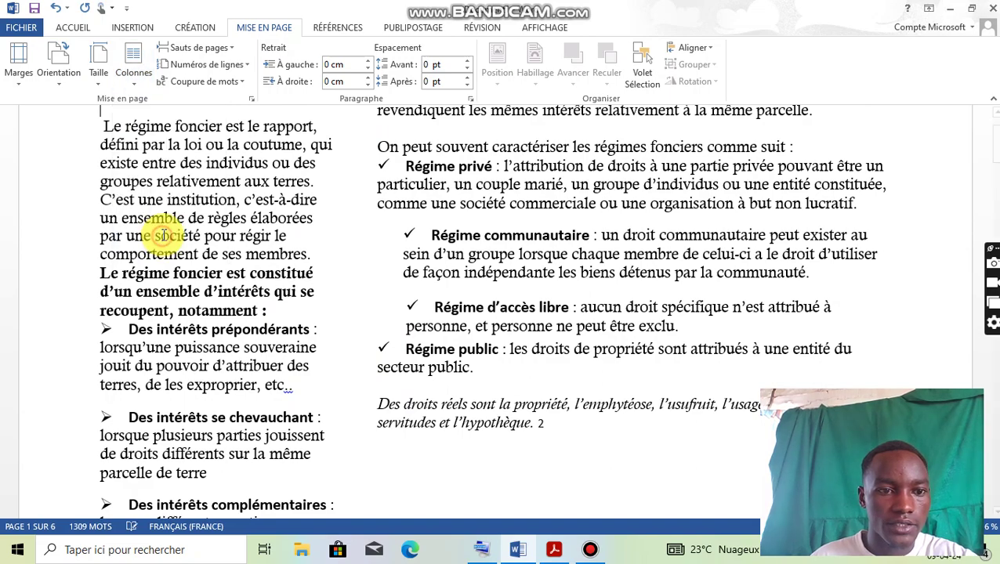
pyautogui.scroll(2, 478, 231)
pyautogui.scroll(-10, 470, 236)
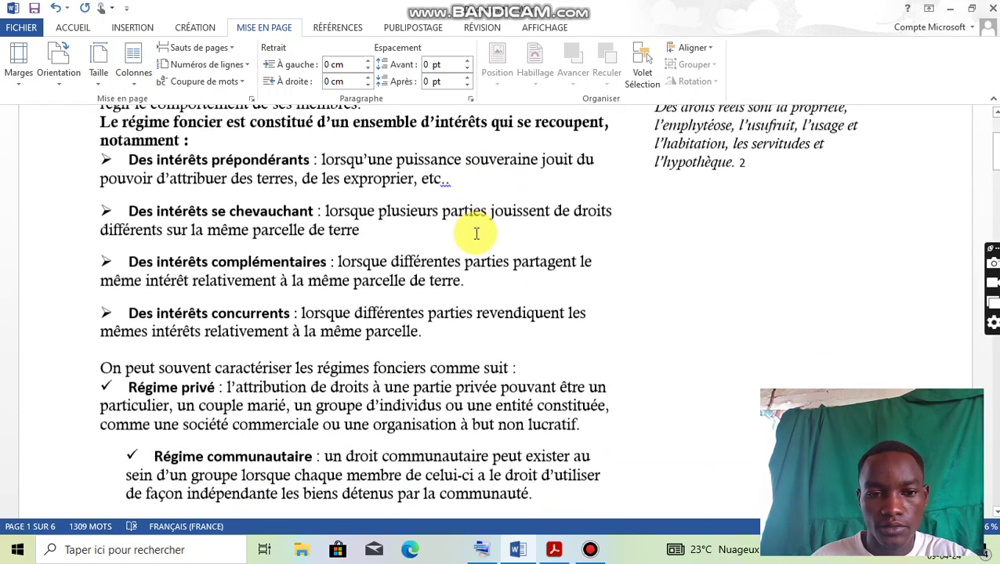
pyautogui.scroll(-6, 477, 239)
# Step: In the custom column settings, set column 1's width to 16,5 cm and column 2's width to 7,2 cm
pyautogui.click(131, 75)
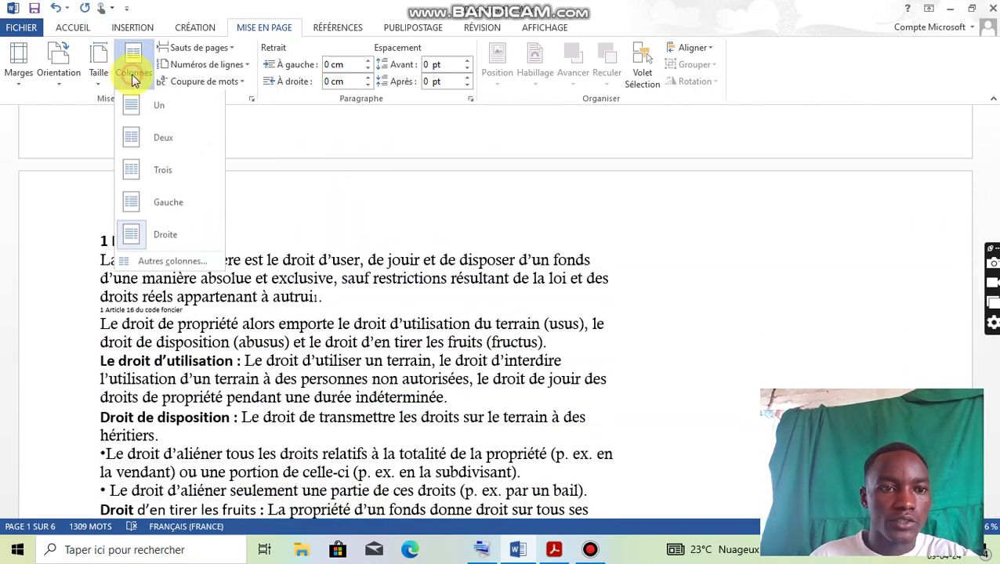
pyautogui.click(163, 262)
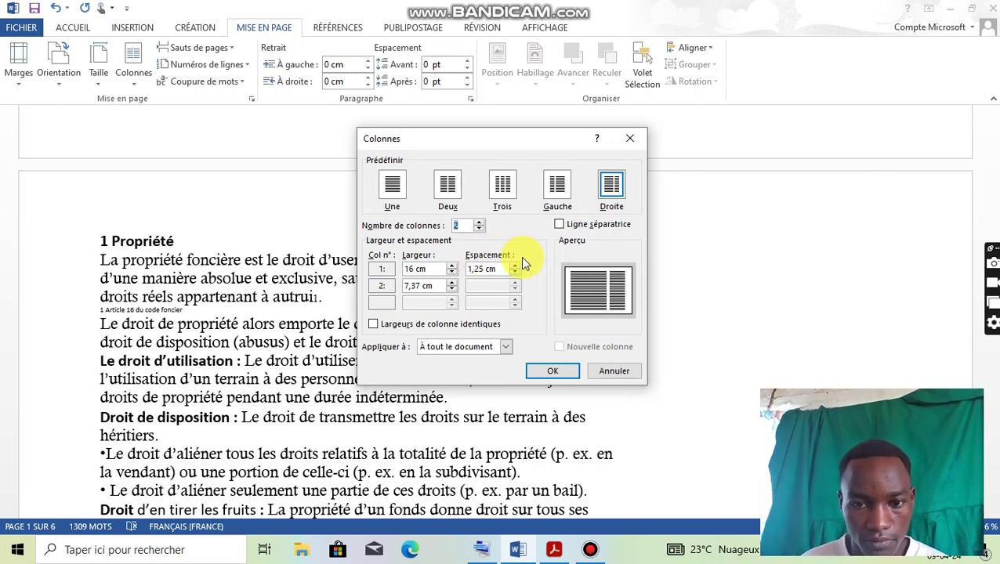
pyautogui.click(453, 267)
pyautogui.click(453, 267)
pyautogui.click(452, 266)
pyautogui.click(452, 266)
pyautogui.click(452, 267)
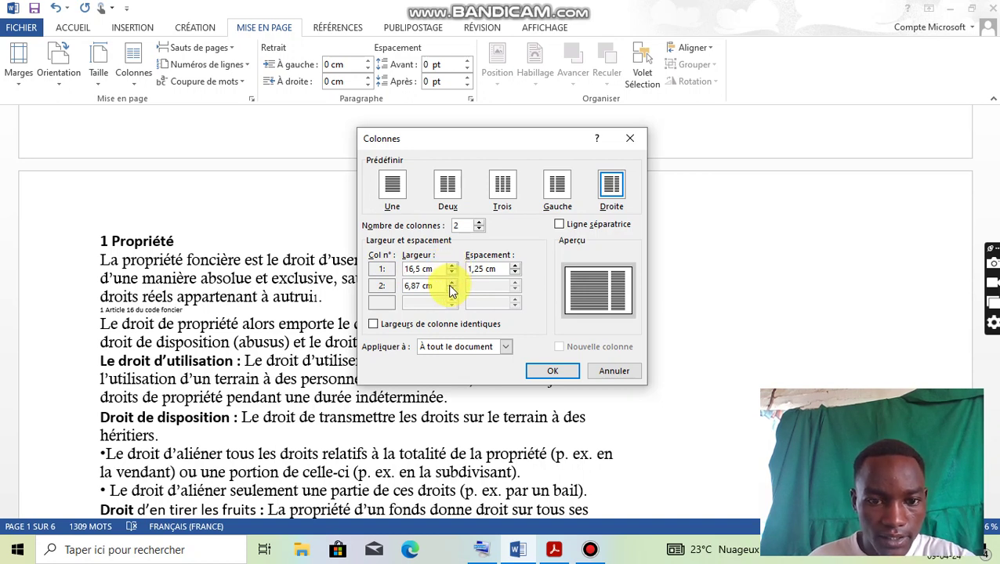
pyautogui.click(452, 282)
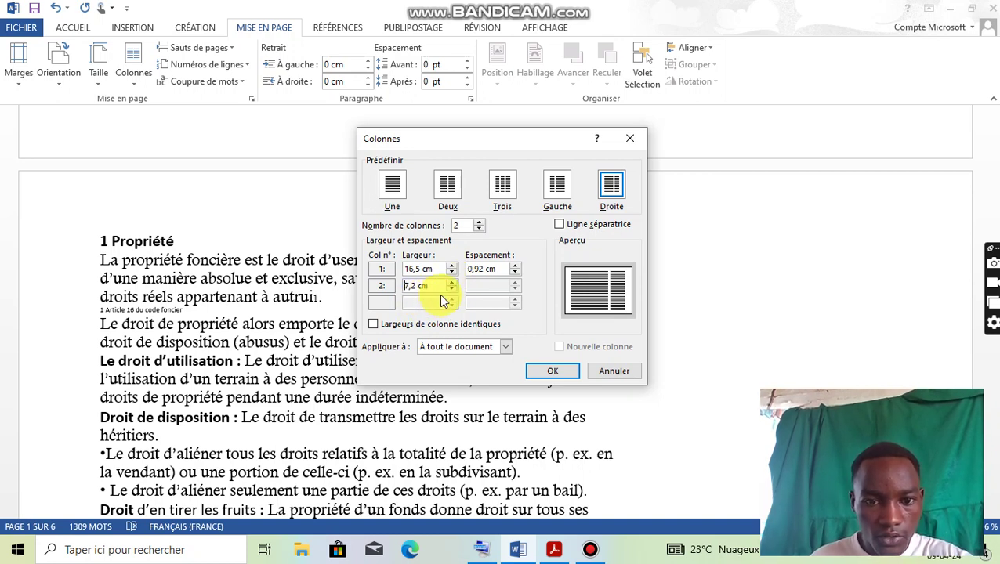
# Step: Set the column spacing to 1,1 cm, make the column widths identical and apply the settings to the whole document
pyautogui.click(515, 266)
pyautogui.click(515, 265)
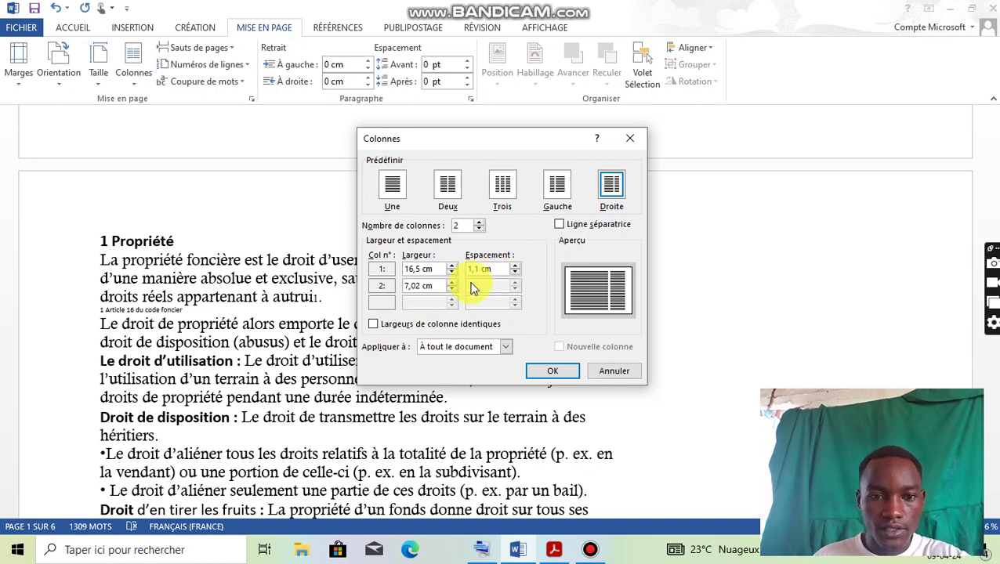
pyautogui.click(374, 325)
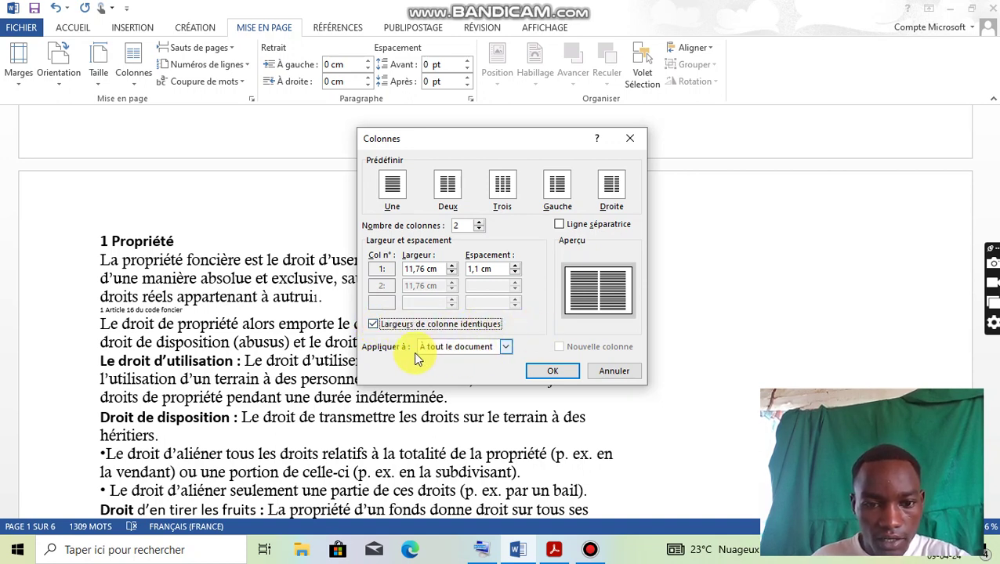
pyautogui.click(553, 374)
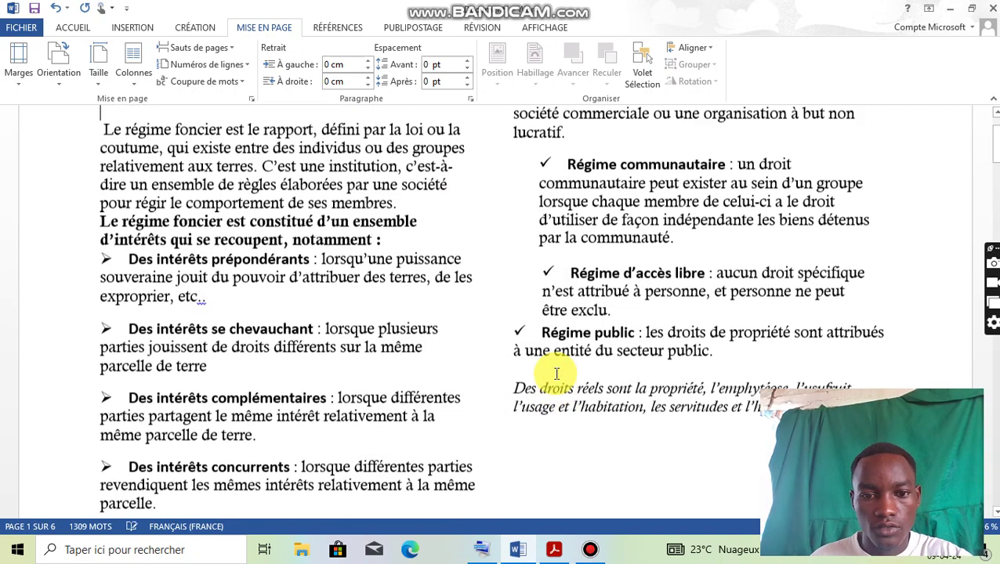
# Step: Examine how the text is laid out in two equal-width columns across the document's pages
pyautogui.scroll(-10, 474, 335)
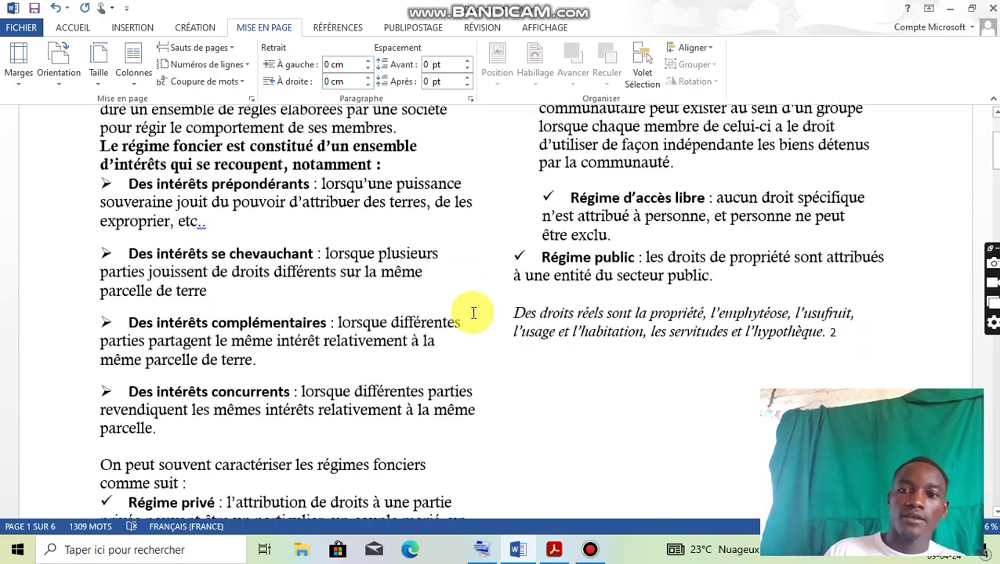
pyautogui.scroll(-10, 477, 311)
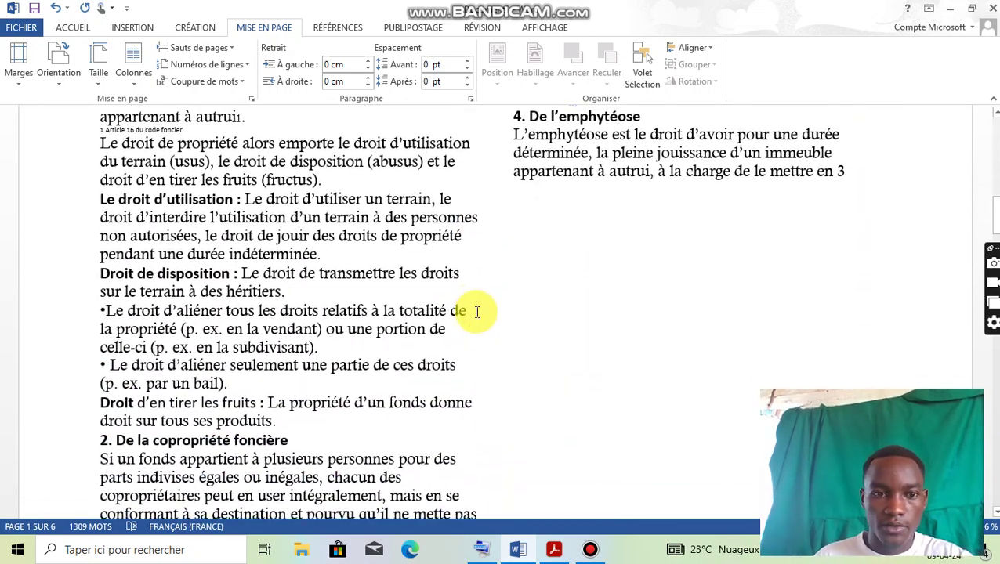
pyautogui.scroll(7, 477, 312)
pyautogui.scroll(10, 477, 312)
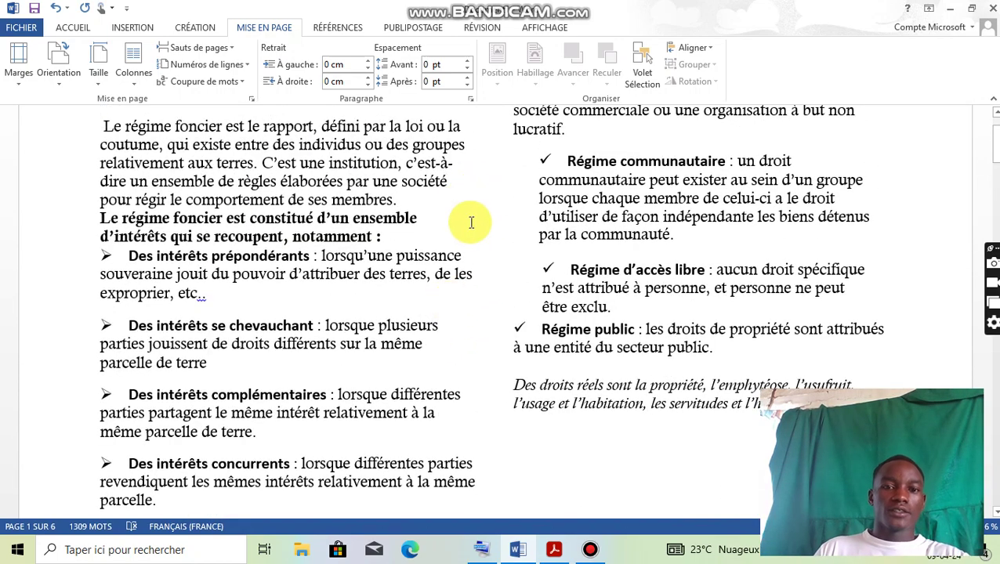
pyautogui.scroll(2, 483, 219)
pyautogui.scroll(-2, 483, 207)
pyautogui.scroll(-3, 484, 210)
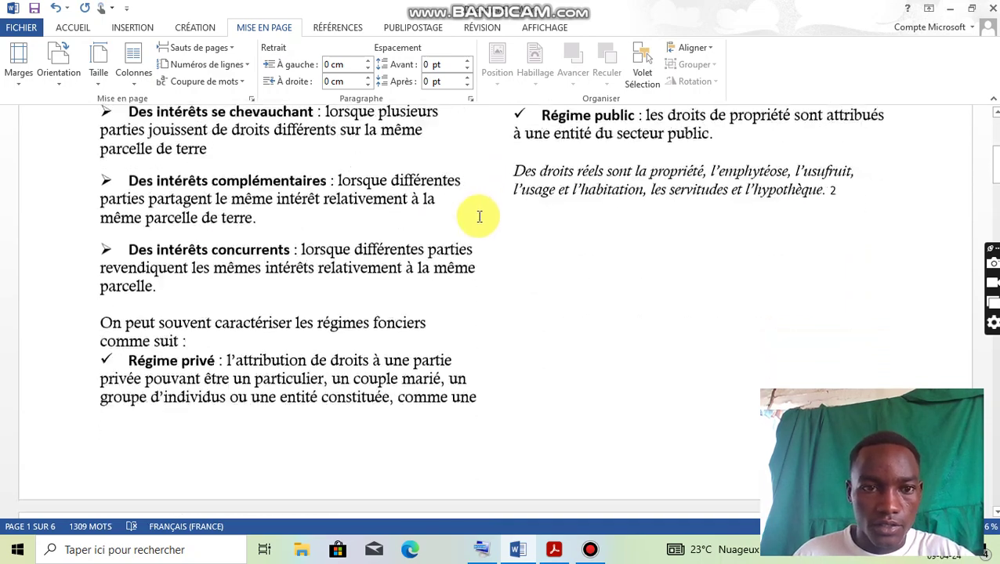
pyautogui.scroll(4, 476, 213)
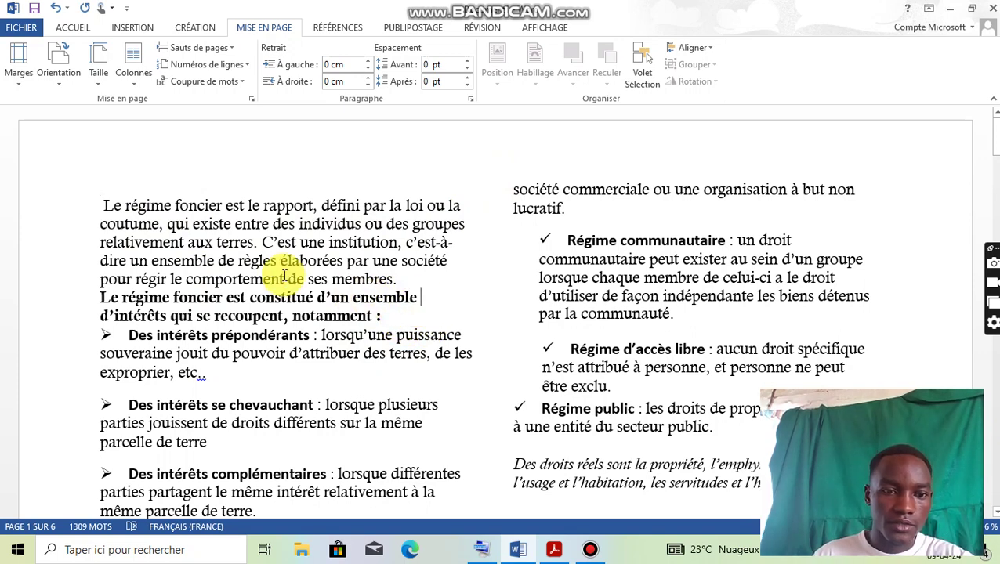
# Step: Set the bold paragraph starting "Le régime foncier est constitué" to a left indent of -0,2 cm and a right indent of 0,3 cm
pyautogui.click(396, 333)
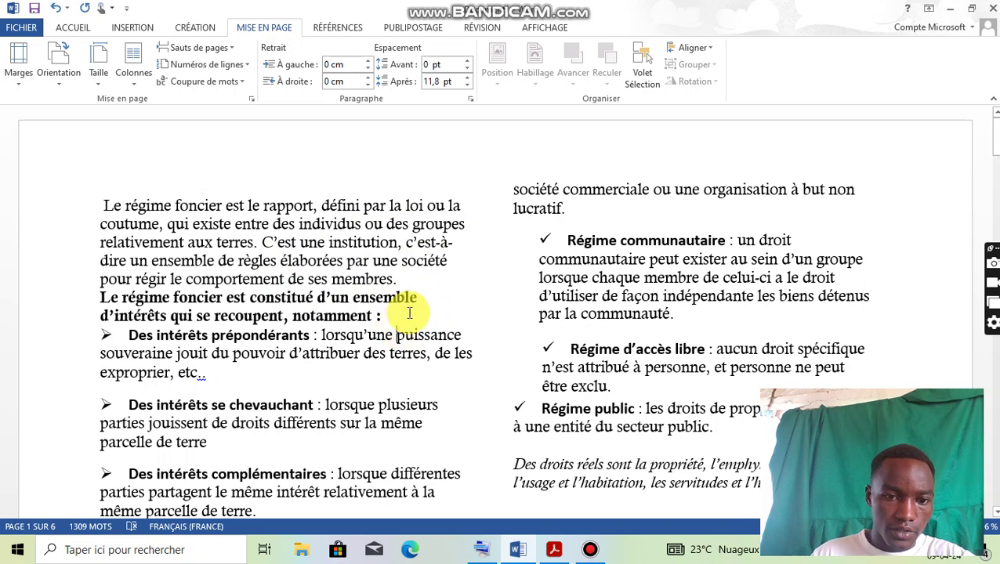
pyautogui.click(389, 317)
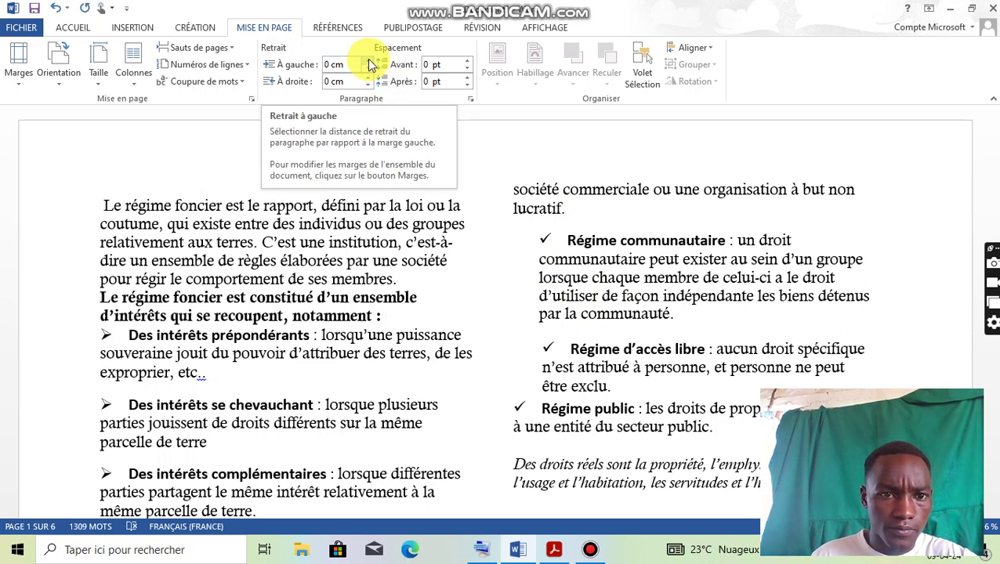
pyautogui.moveTo(371, 63); pyautogui.dragTo(369, 71)
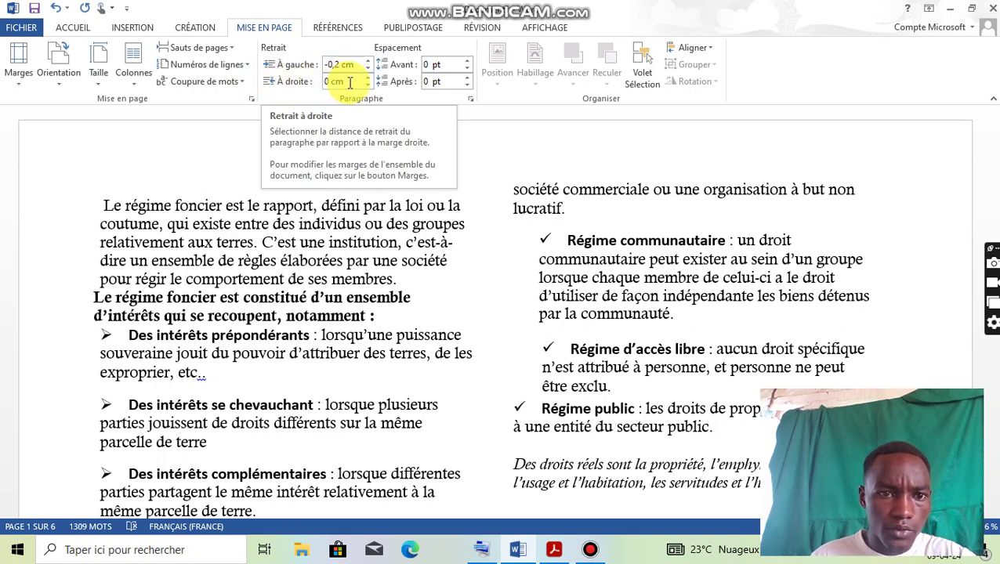
pyautogui.tripleClick(368, 77)
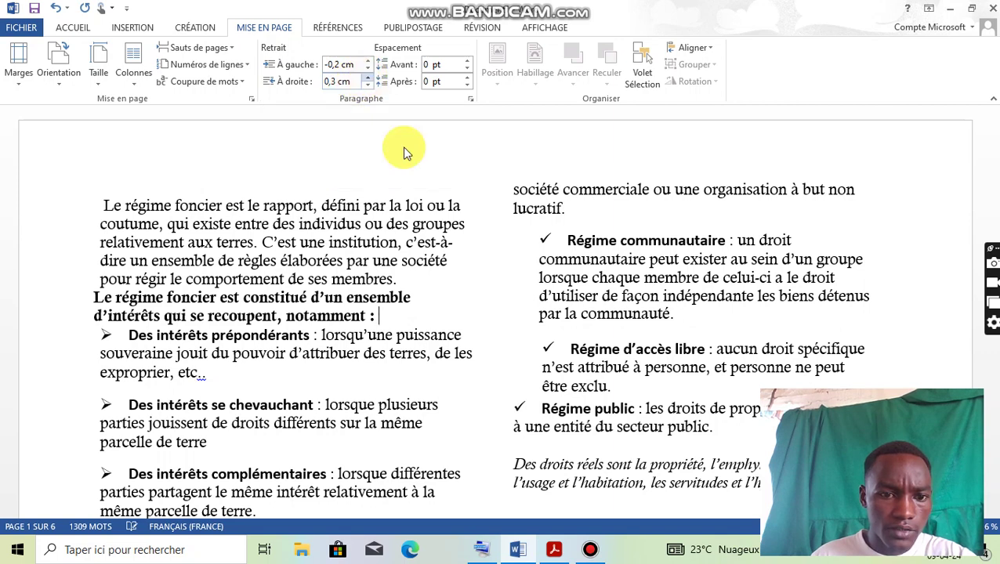
# Step: Examine the paragraph spacing on the first two pages, highlighting the two paragraphs under the heading 1 Propriété in turn
pyautogui.click(786, 271)
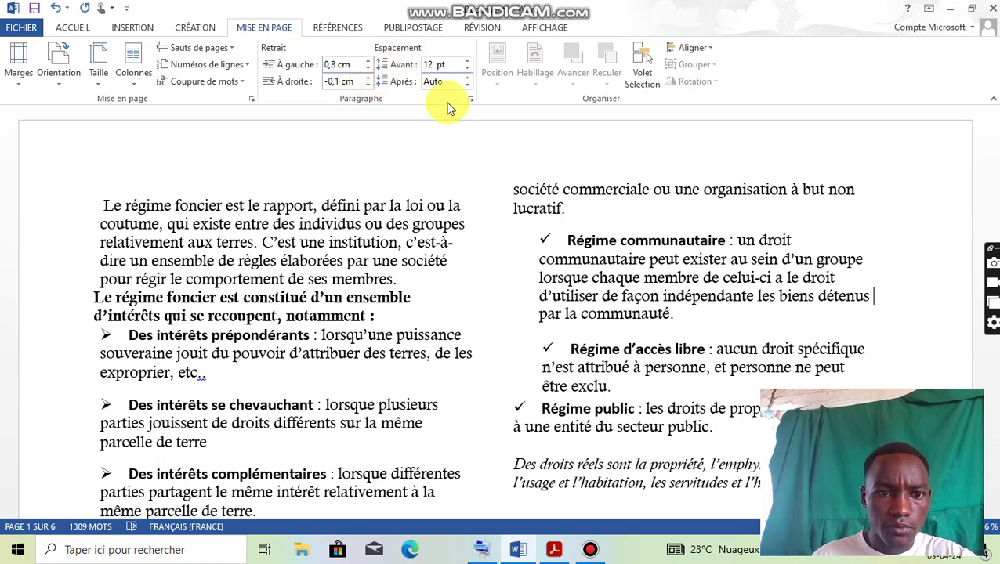
pyautogui.scroll(-3, 356, 230)
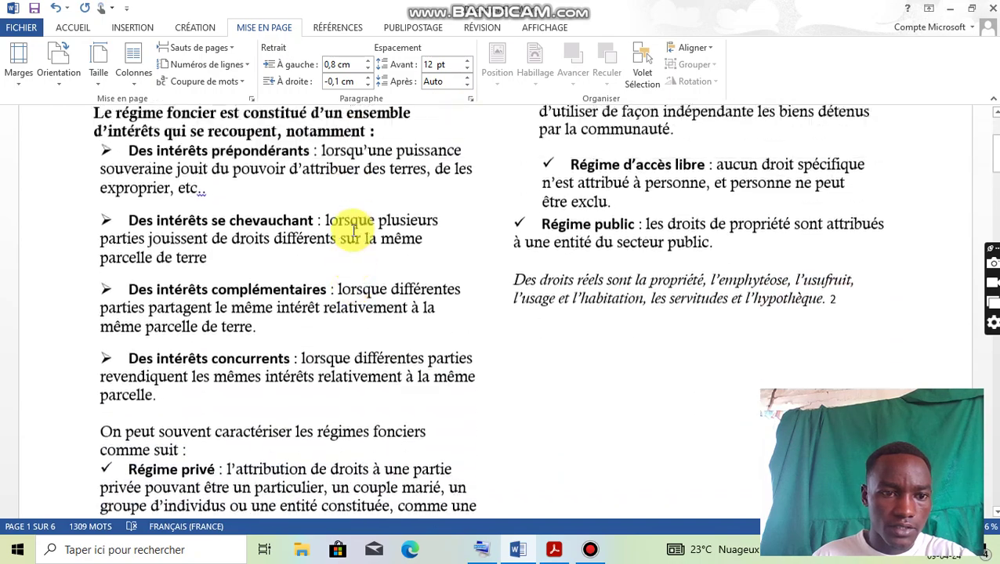
pyautogui.scroll(3, 357, 165)
pyautogui.scroll(-9, 355, 217)
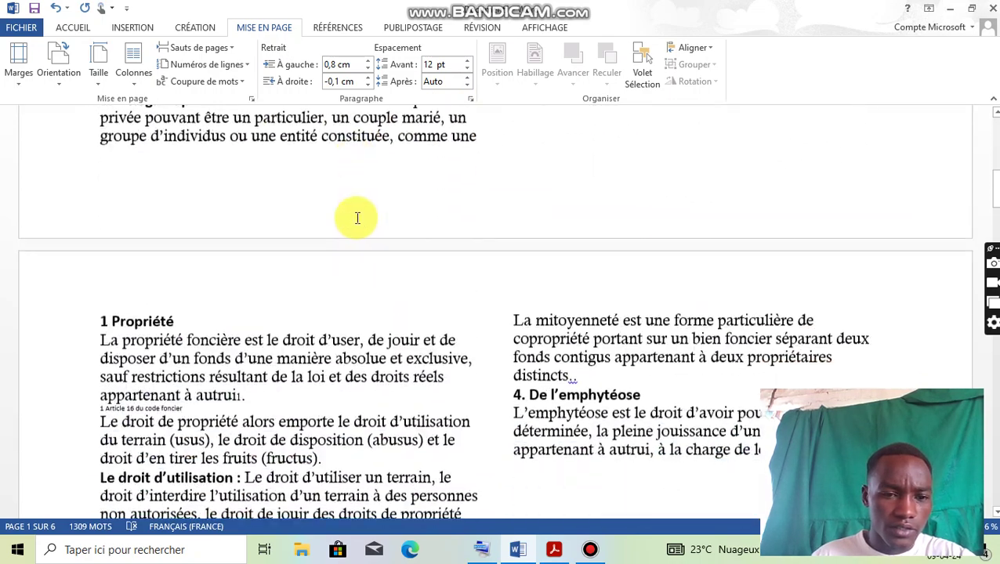
pyautogui.scroll(-3, 356, 218)
pyautogui.click(251, 235)
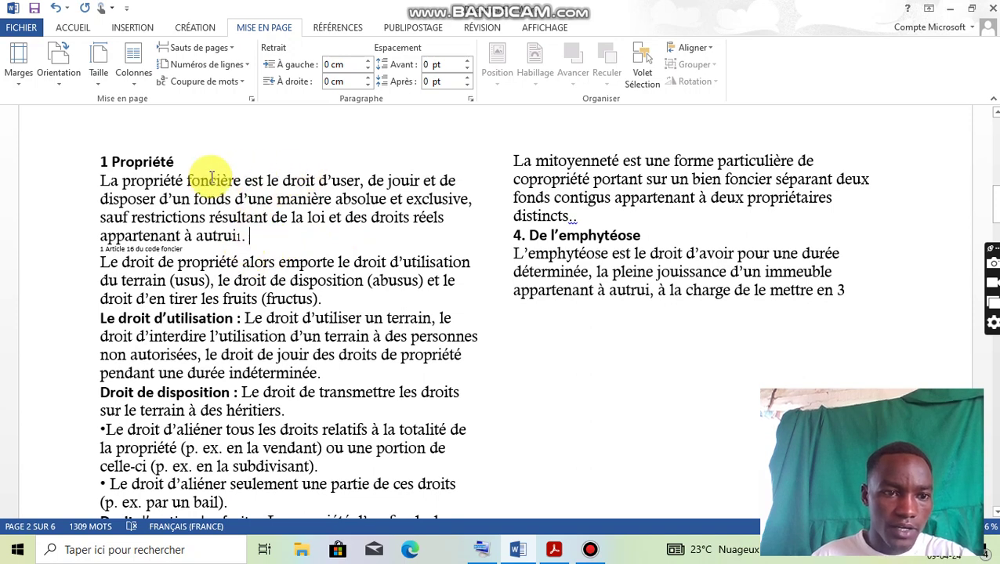
pyautogui.moveTo(89, 171); pyautogui.dragTo(343, 229)
pyautogui.click(472, 255)
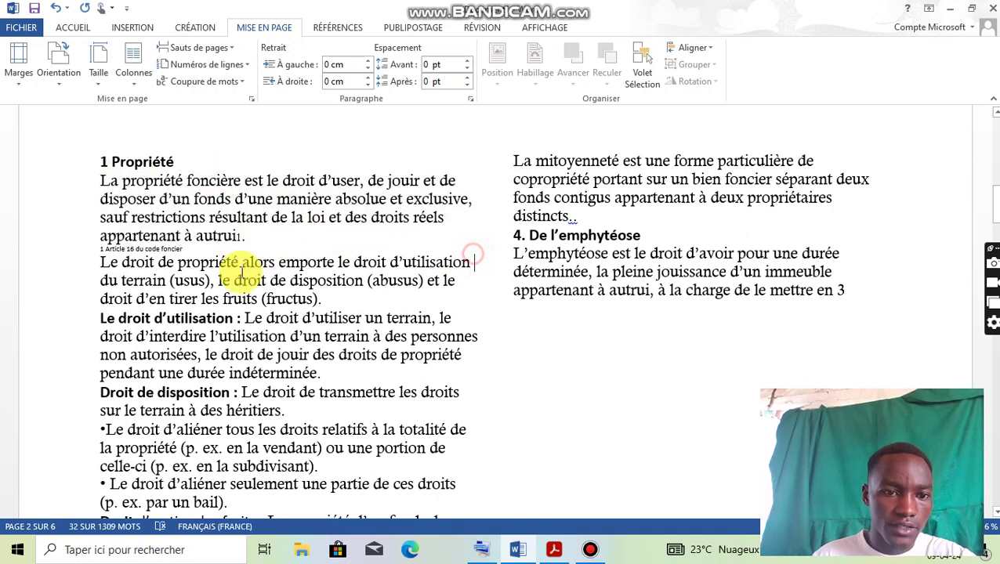
pyautogui.moveTo(94, 270); pyautogui.dragTo(323, 300)
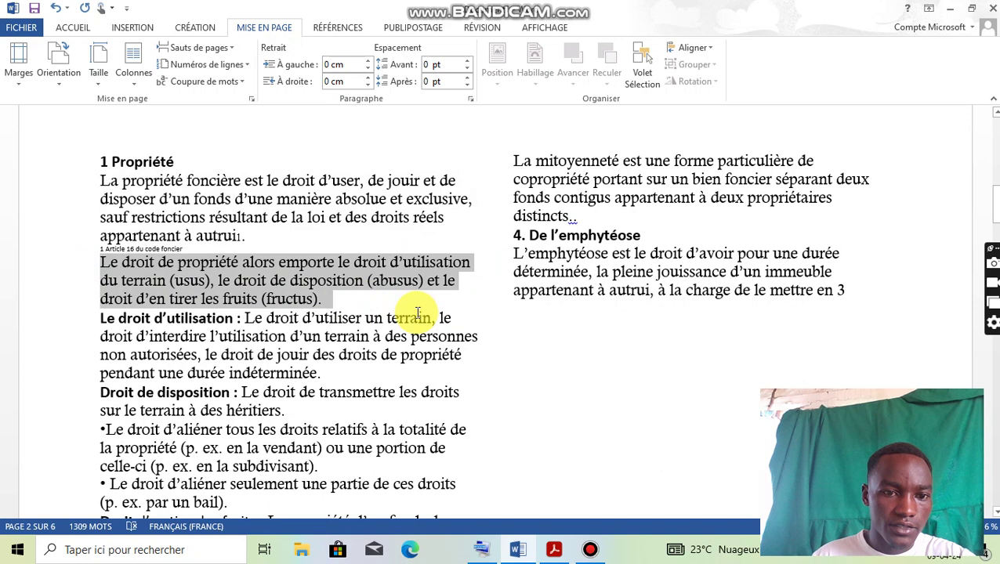
pyautogui.click(473, 313)
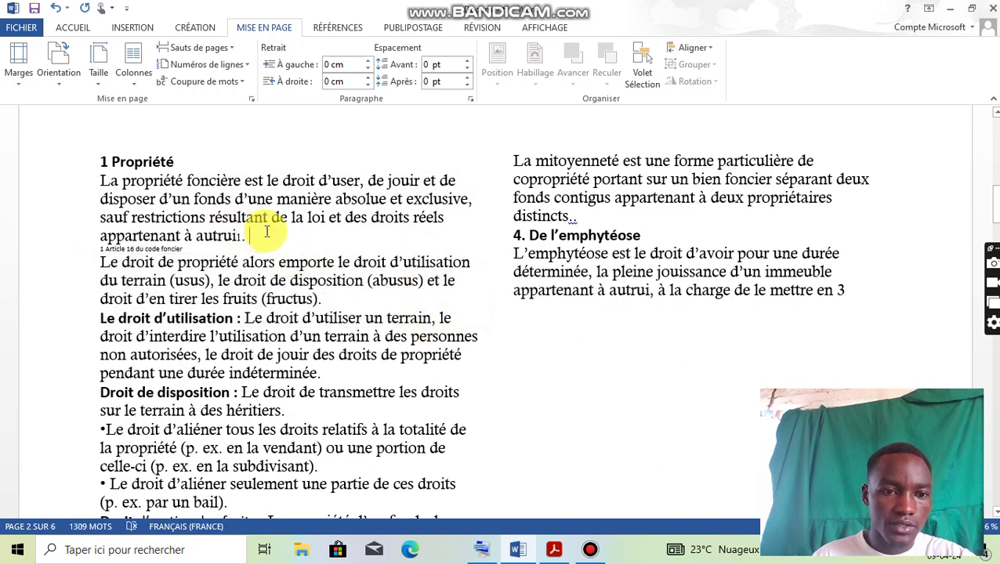
# Step: Set the spacing before the paragraph starting "La propriété foncière", under the heading 1 Propriété, to 6 pt
pyautogui.scroll(7, 289, 235)
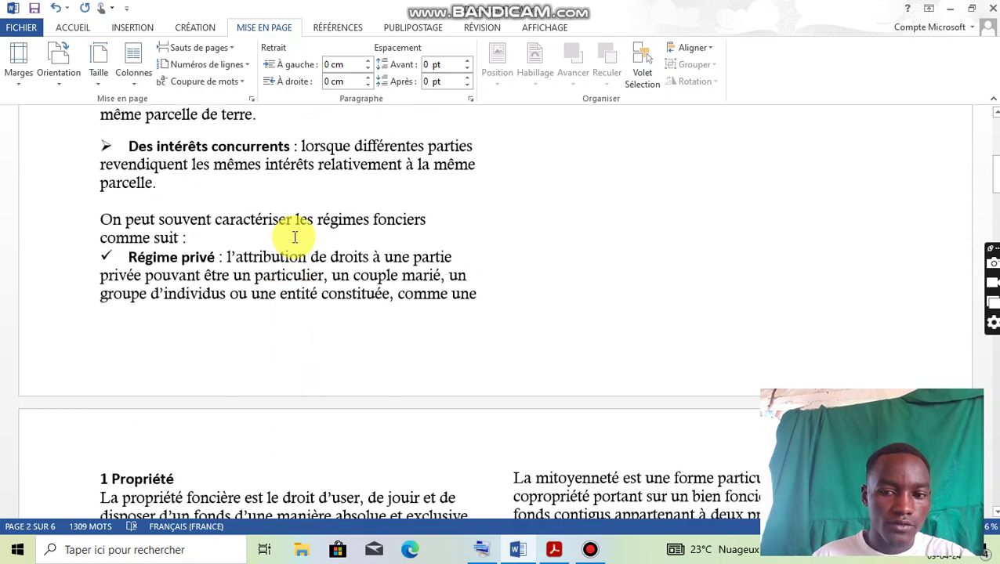
pyautogui.scroll(3, 294, 236)
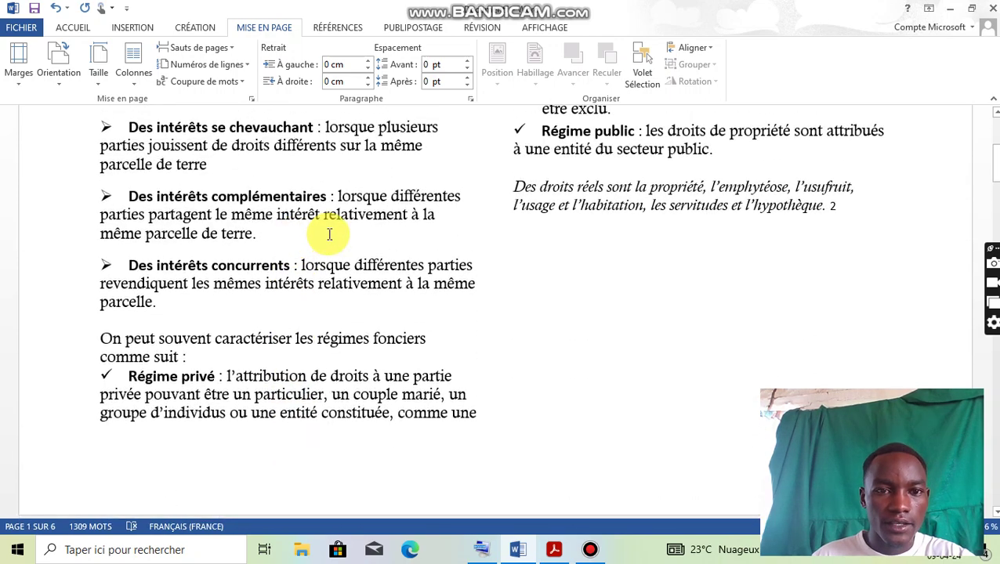
pyautogui.scroll(2, 329, 234)
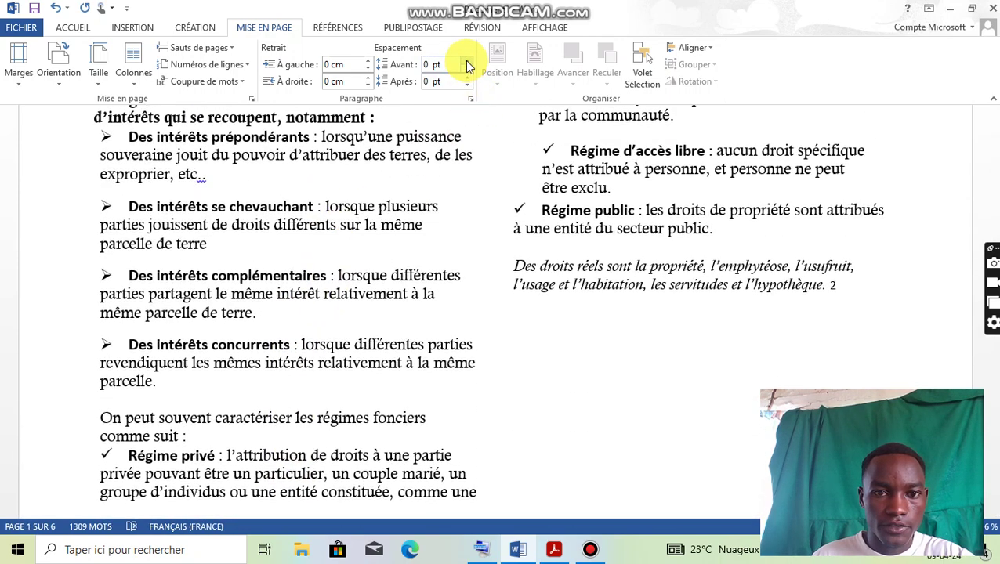
pyautogui.click(467, 61)
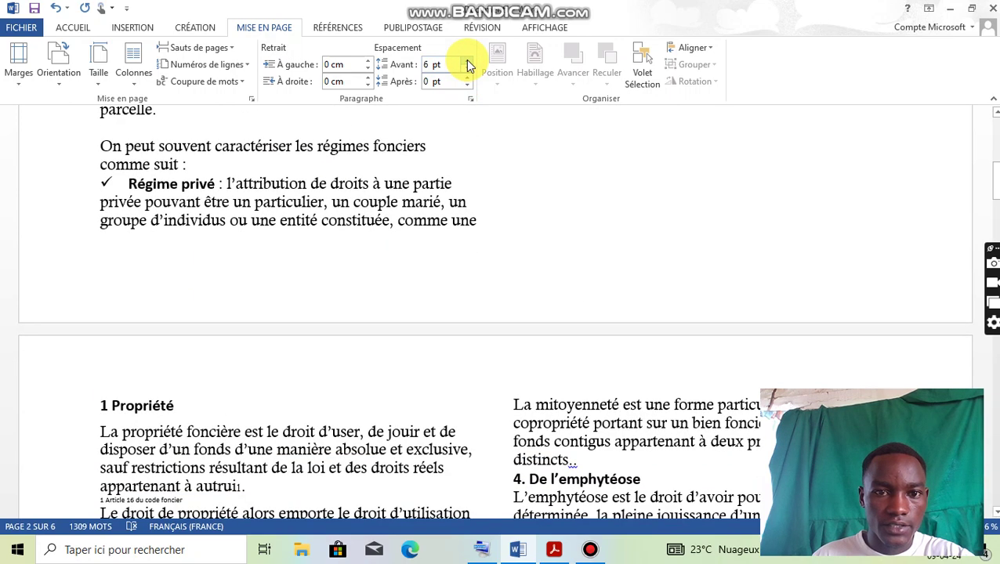